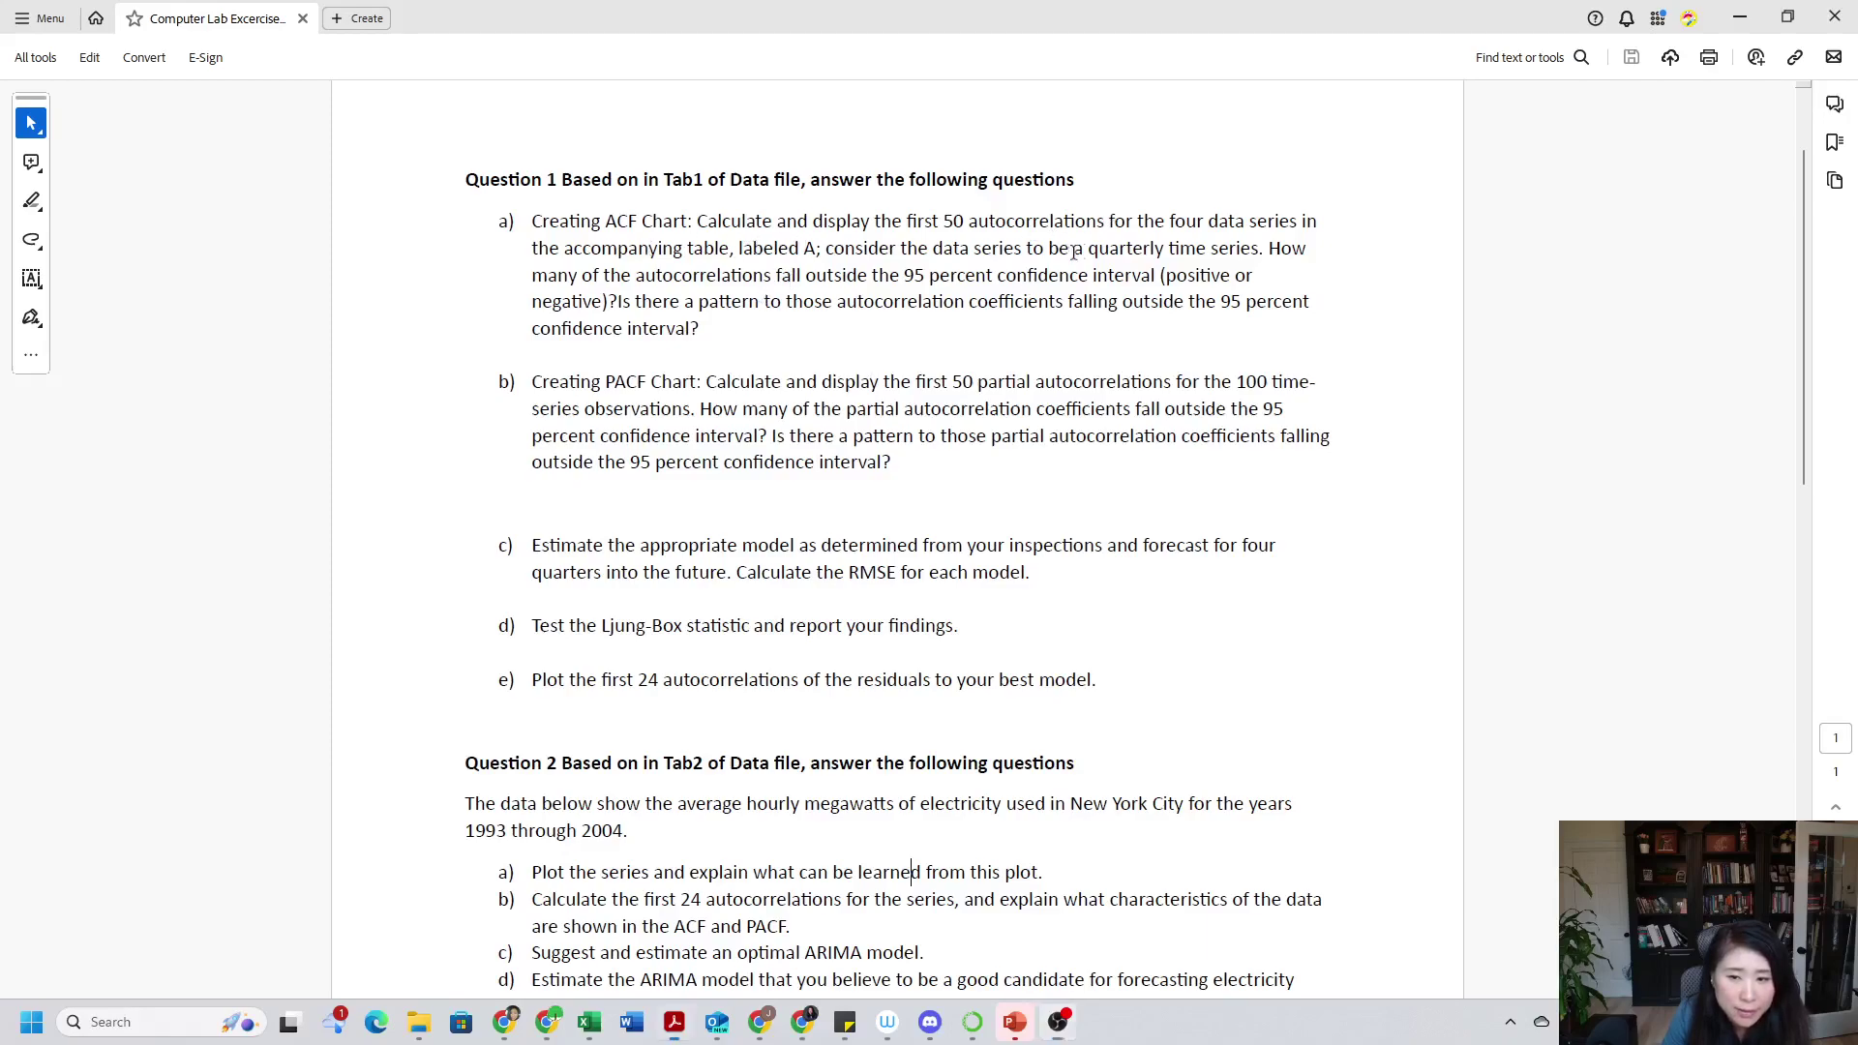
Switch from the exercise PDF to the Excel data workbook and select series A in A1:A101 on the Question 1 sheet
left_click_drag(1072, 249, 1261, 249)
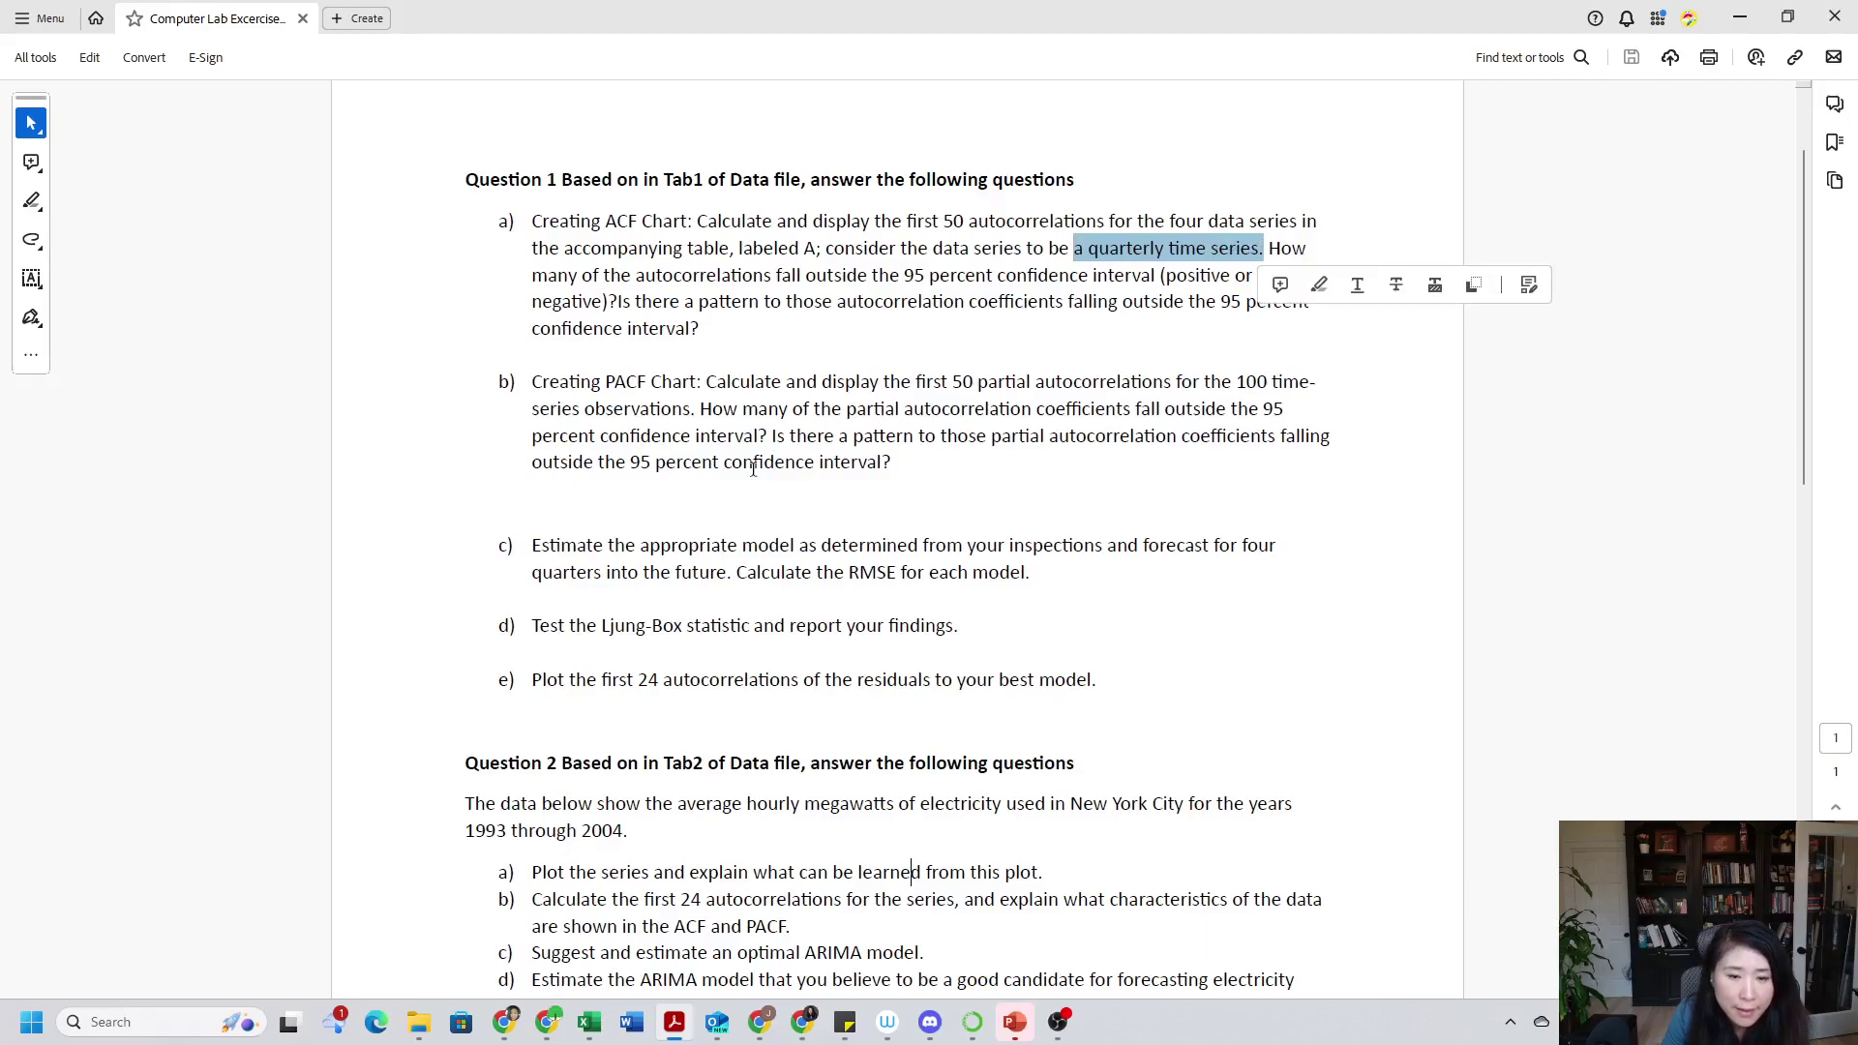
left_click(607, 1035)
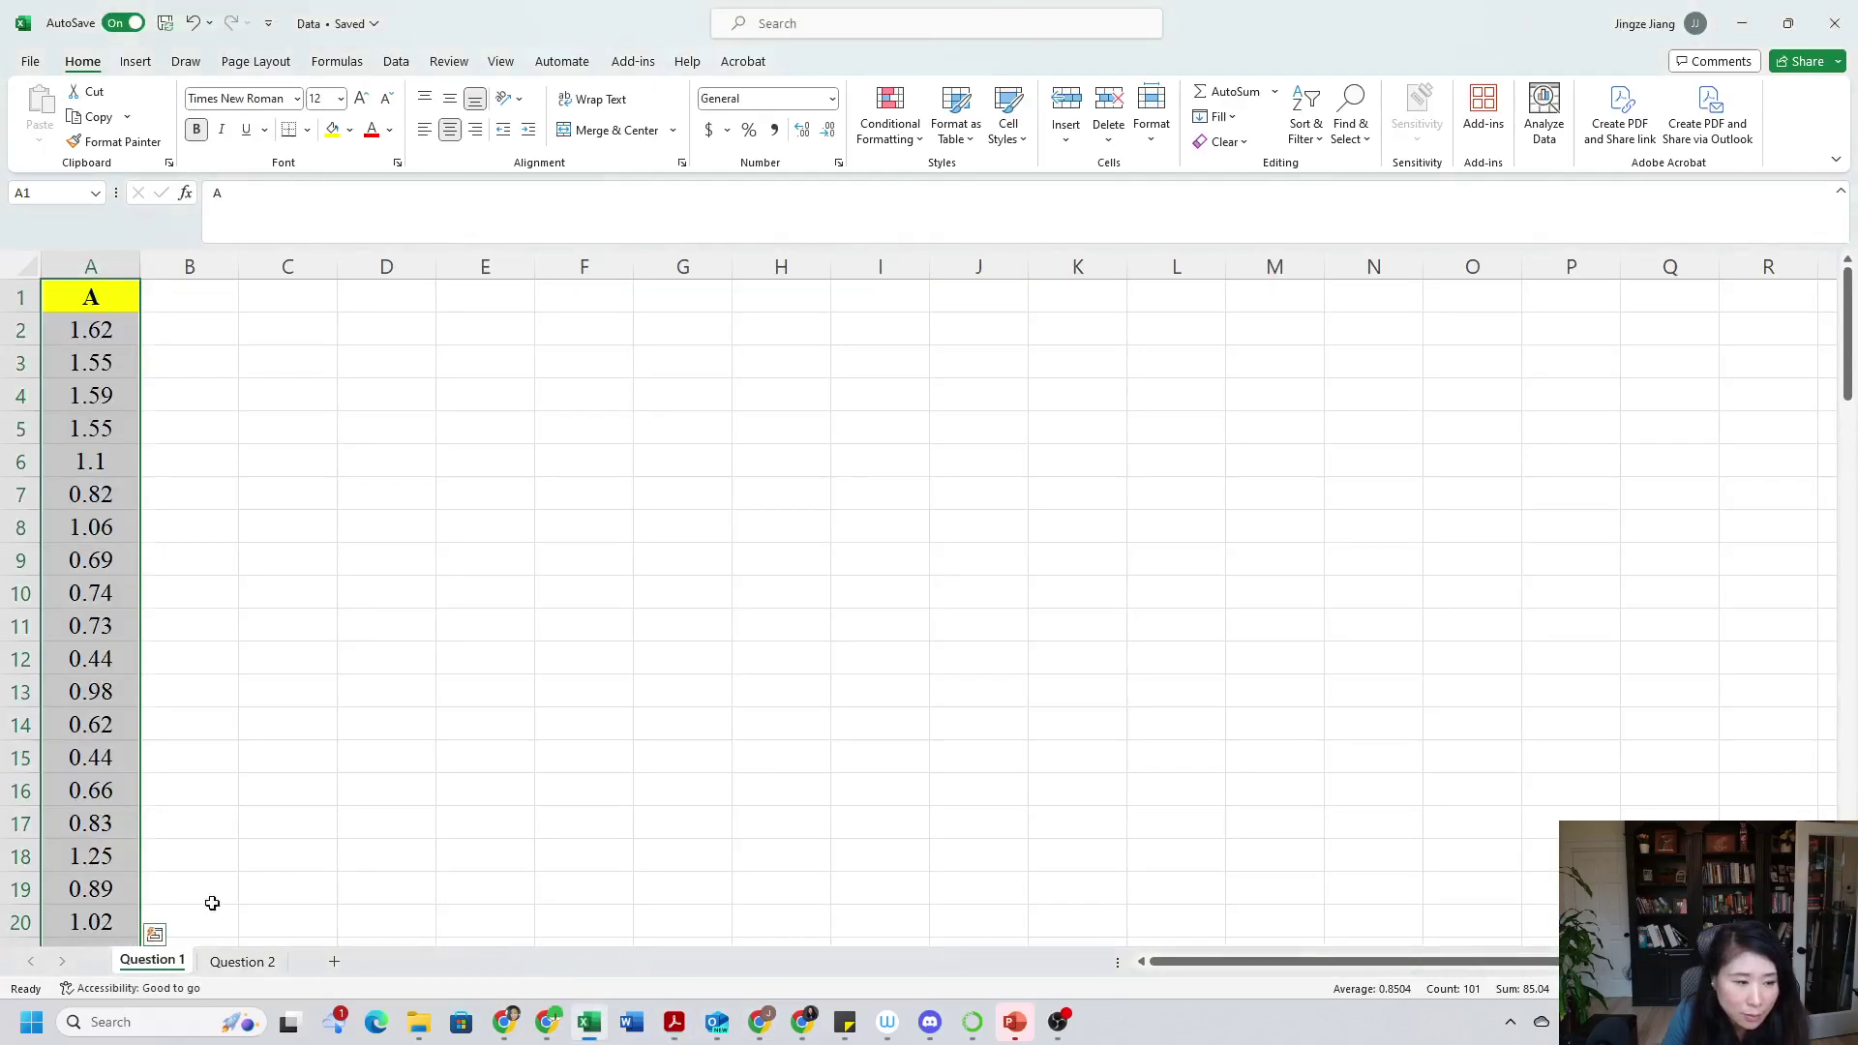
left_click(264, 527)
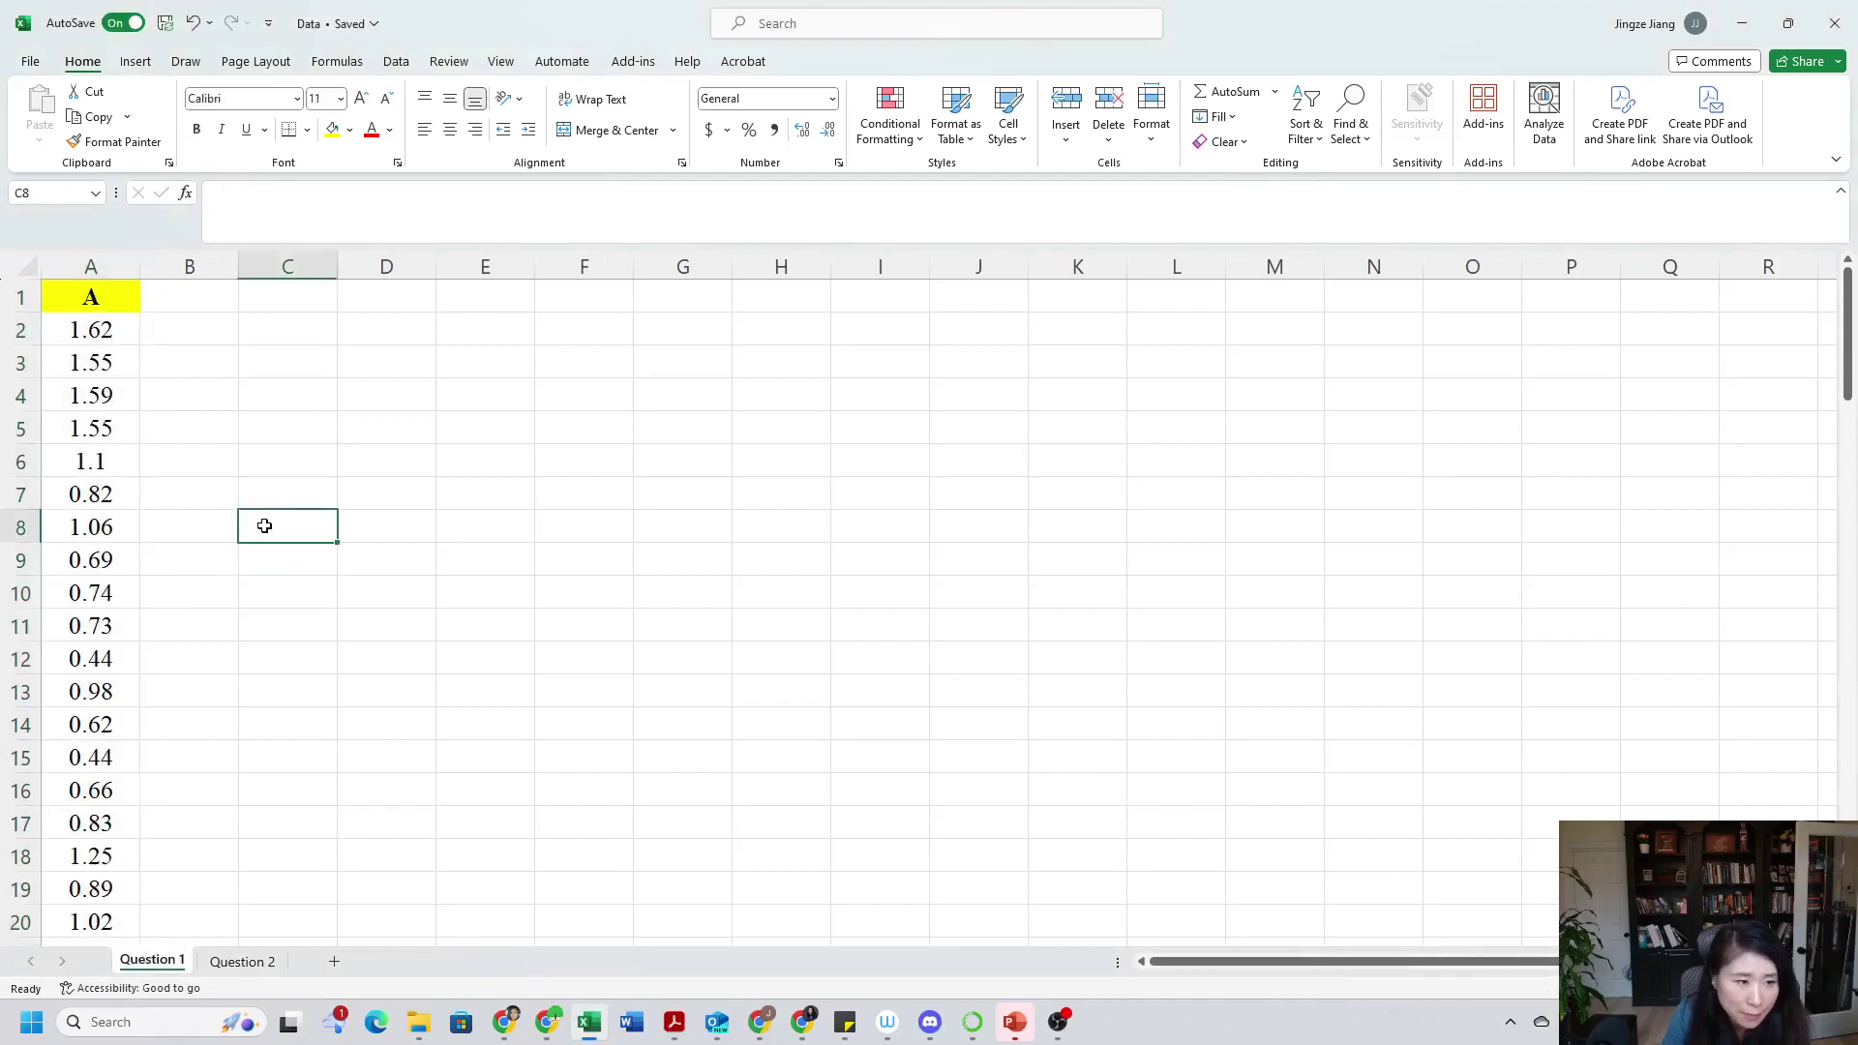
left_click(91, 296)
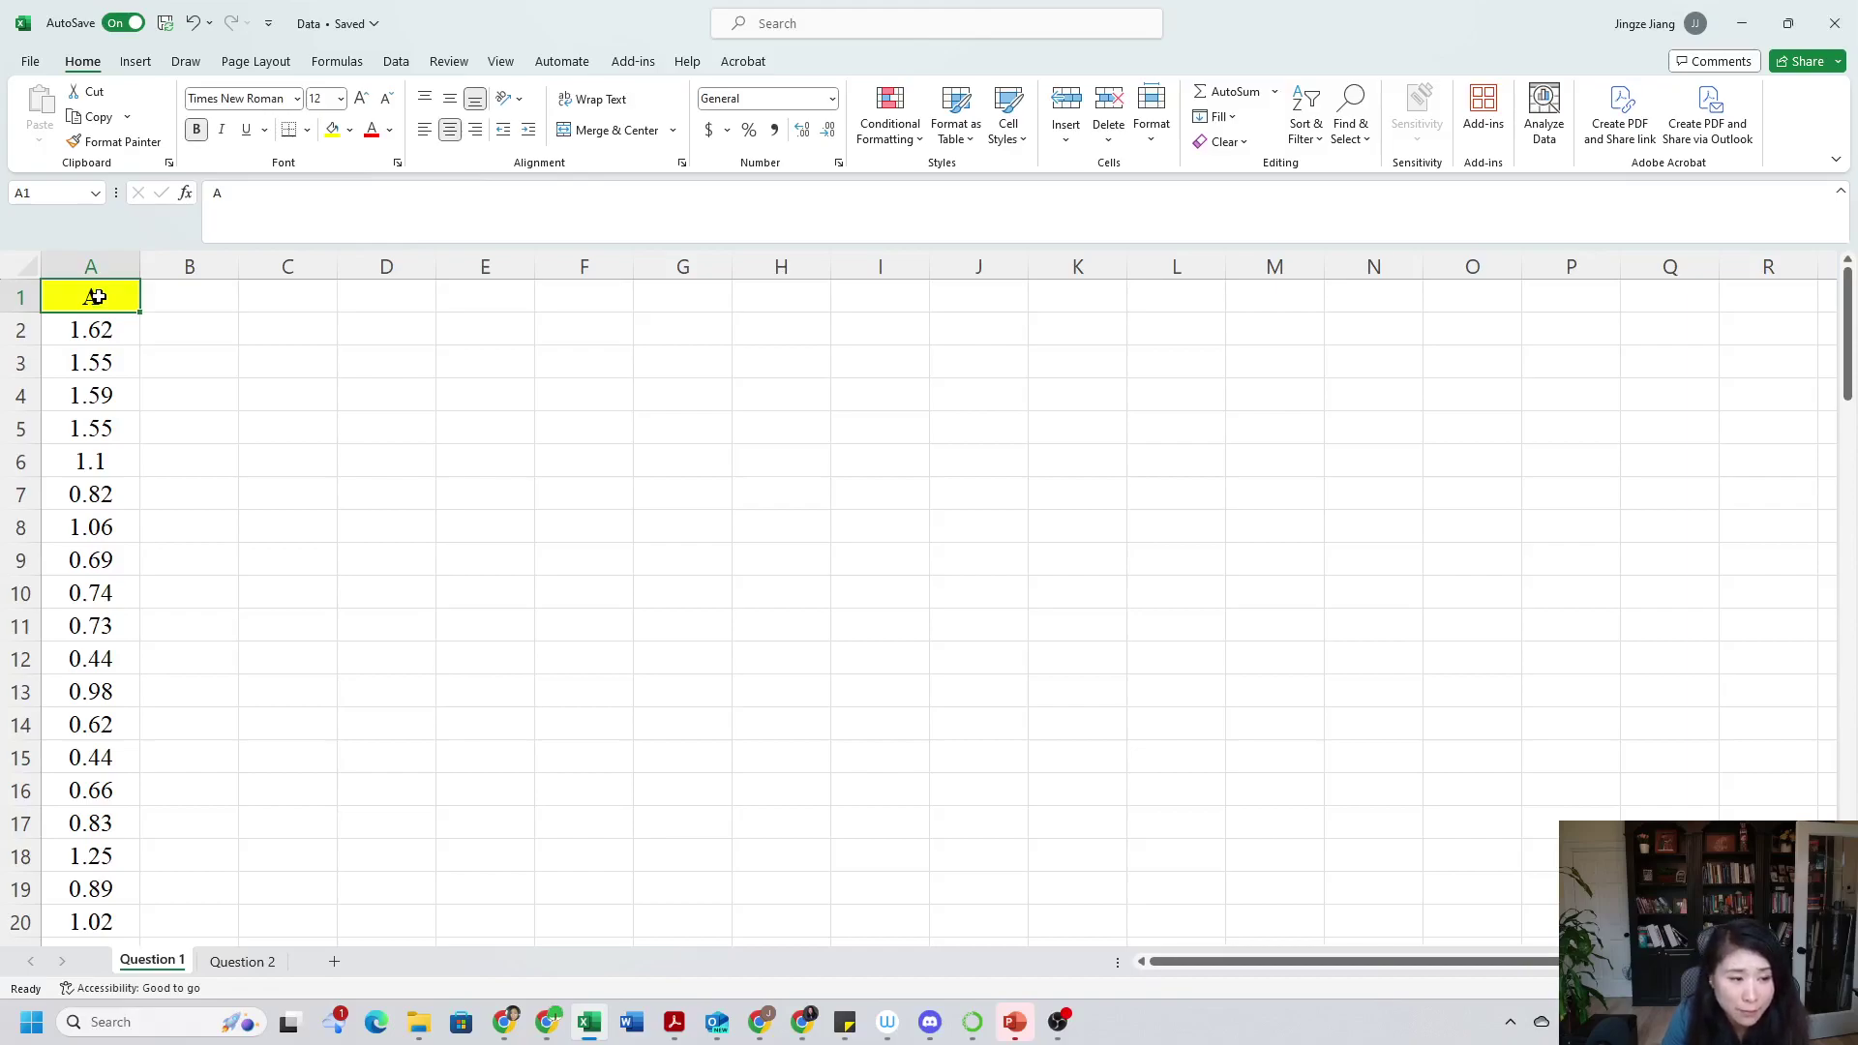
left_click_drag(97, 296, 95, 857)
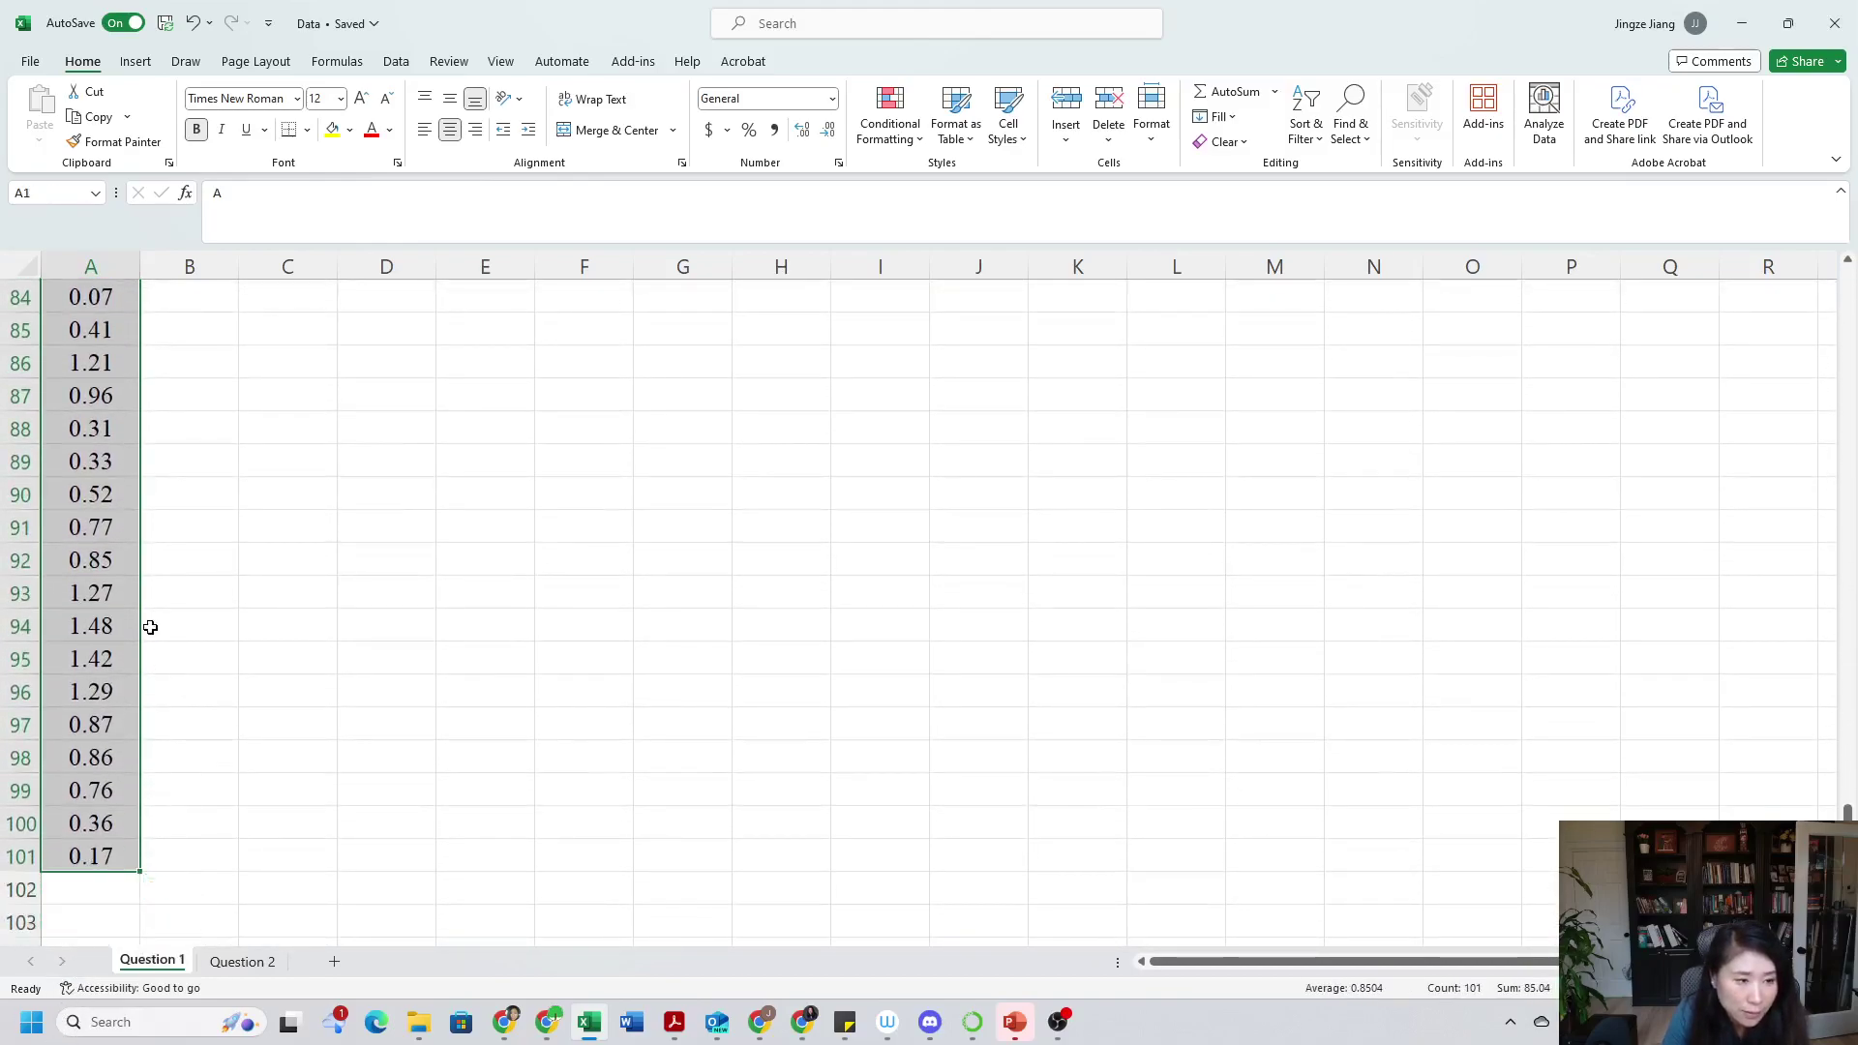
scroll(149, 627, "up", 20)
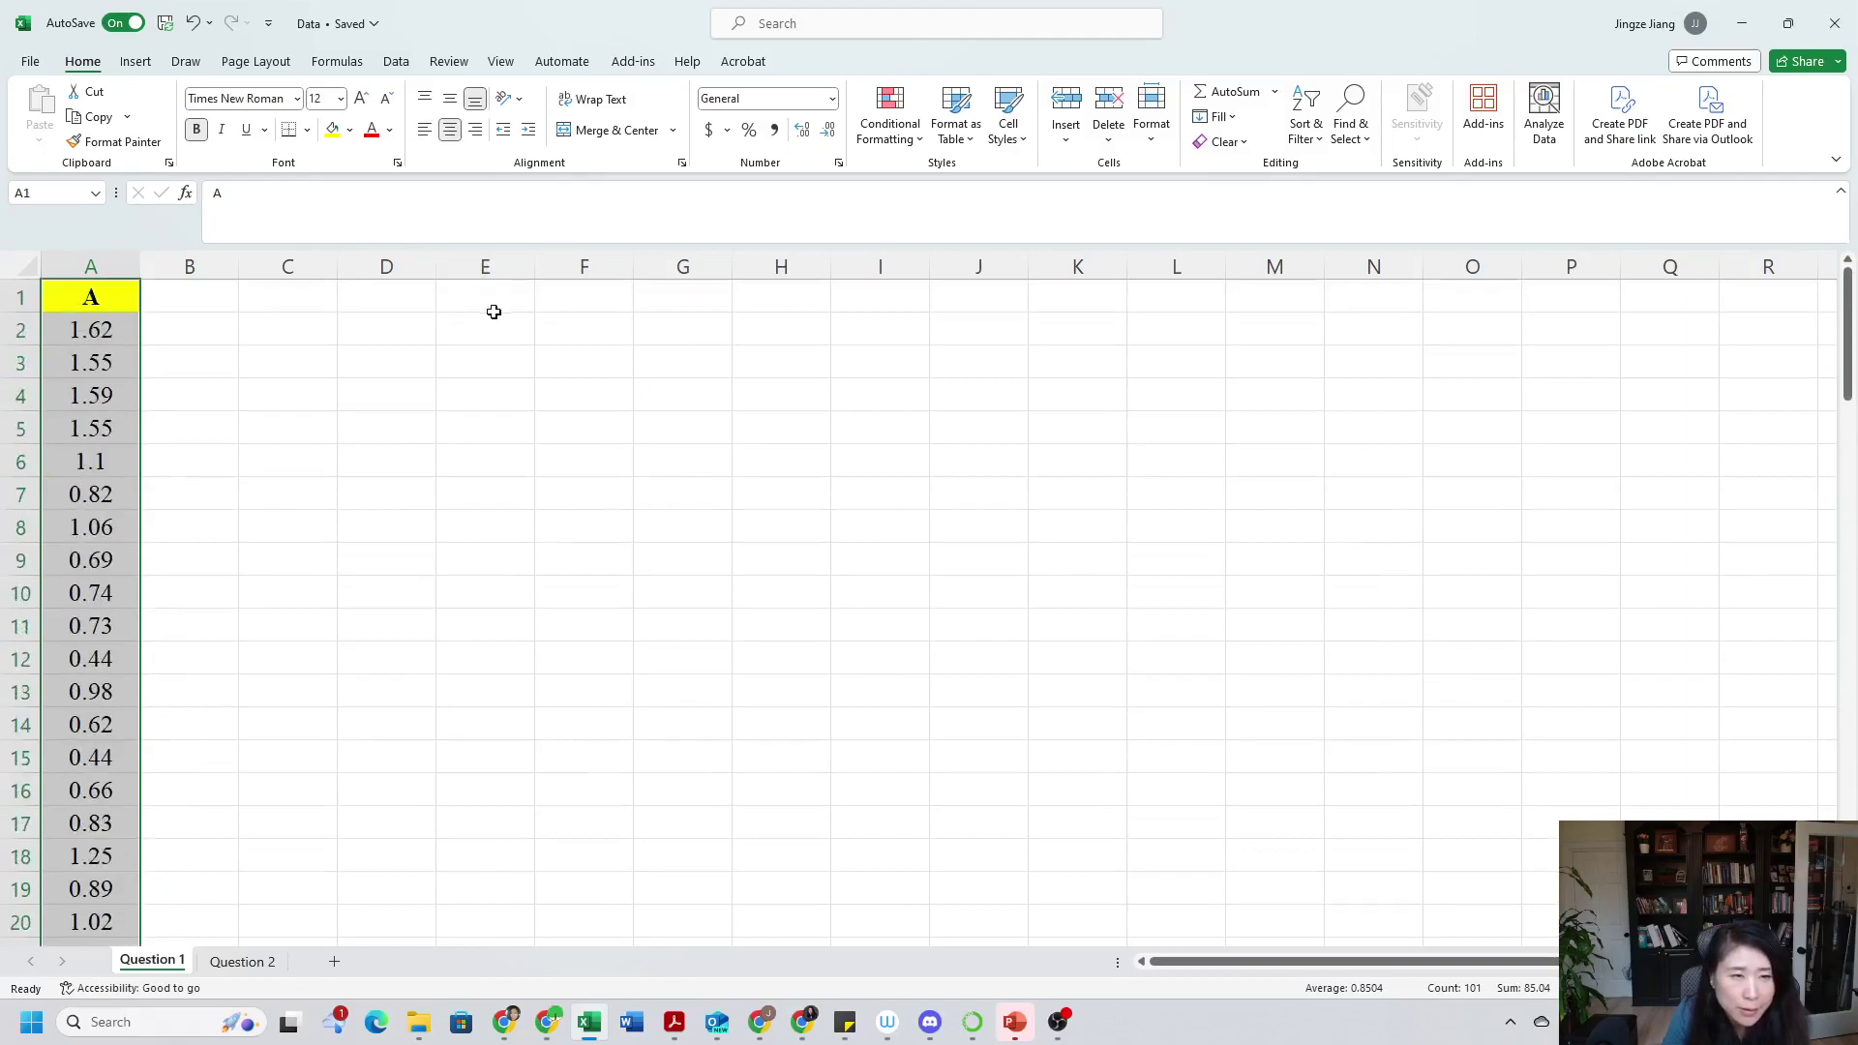
Start a ForecastX forecast on the selected series, with data organized in columns, 1 label and Quarterly periodicity
left_click(621, 62)
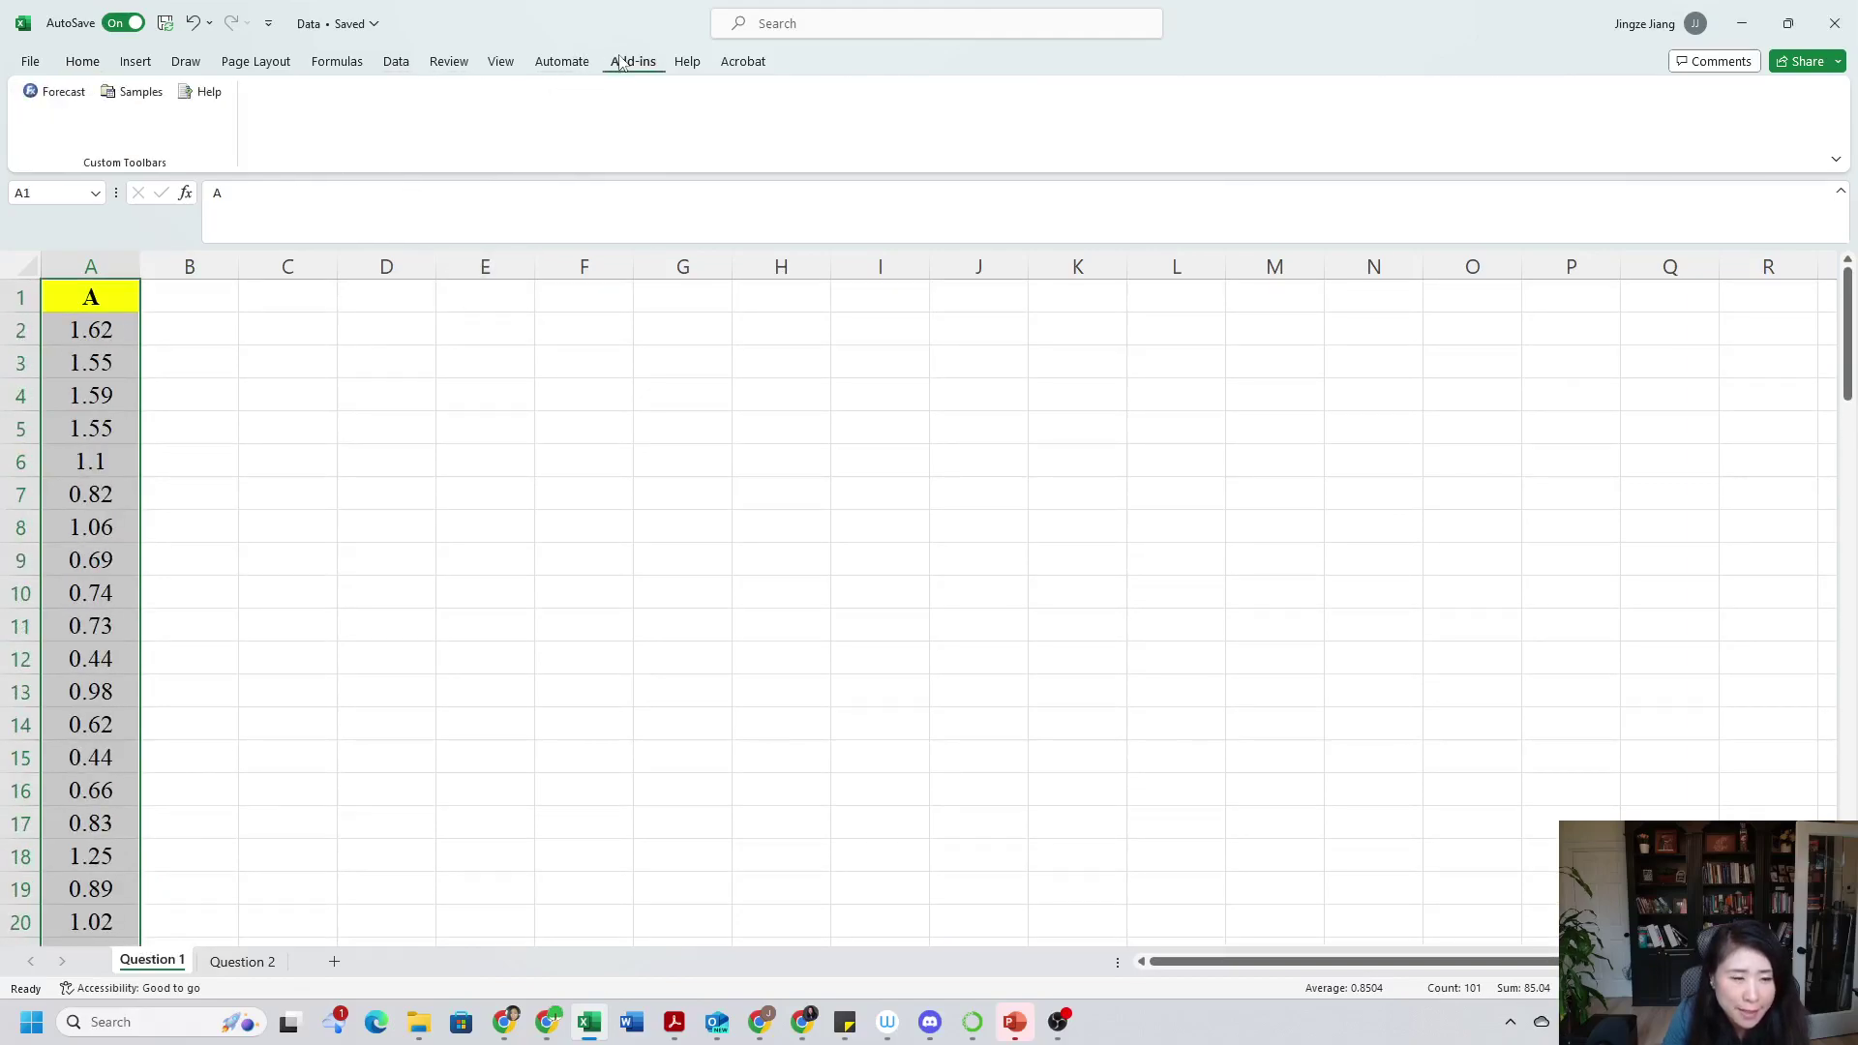
left_click(43, 95)
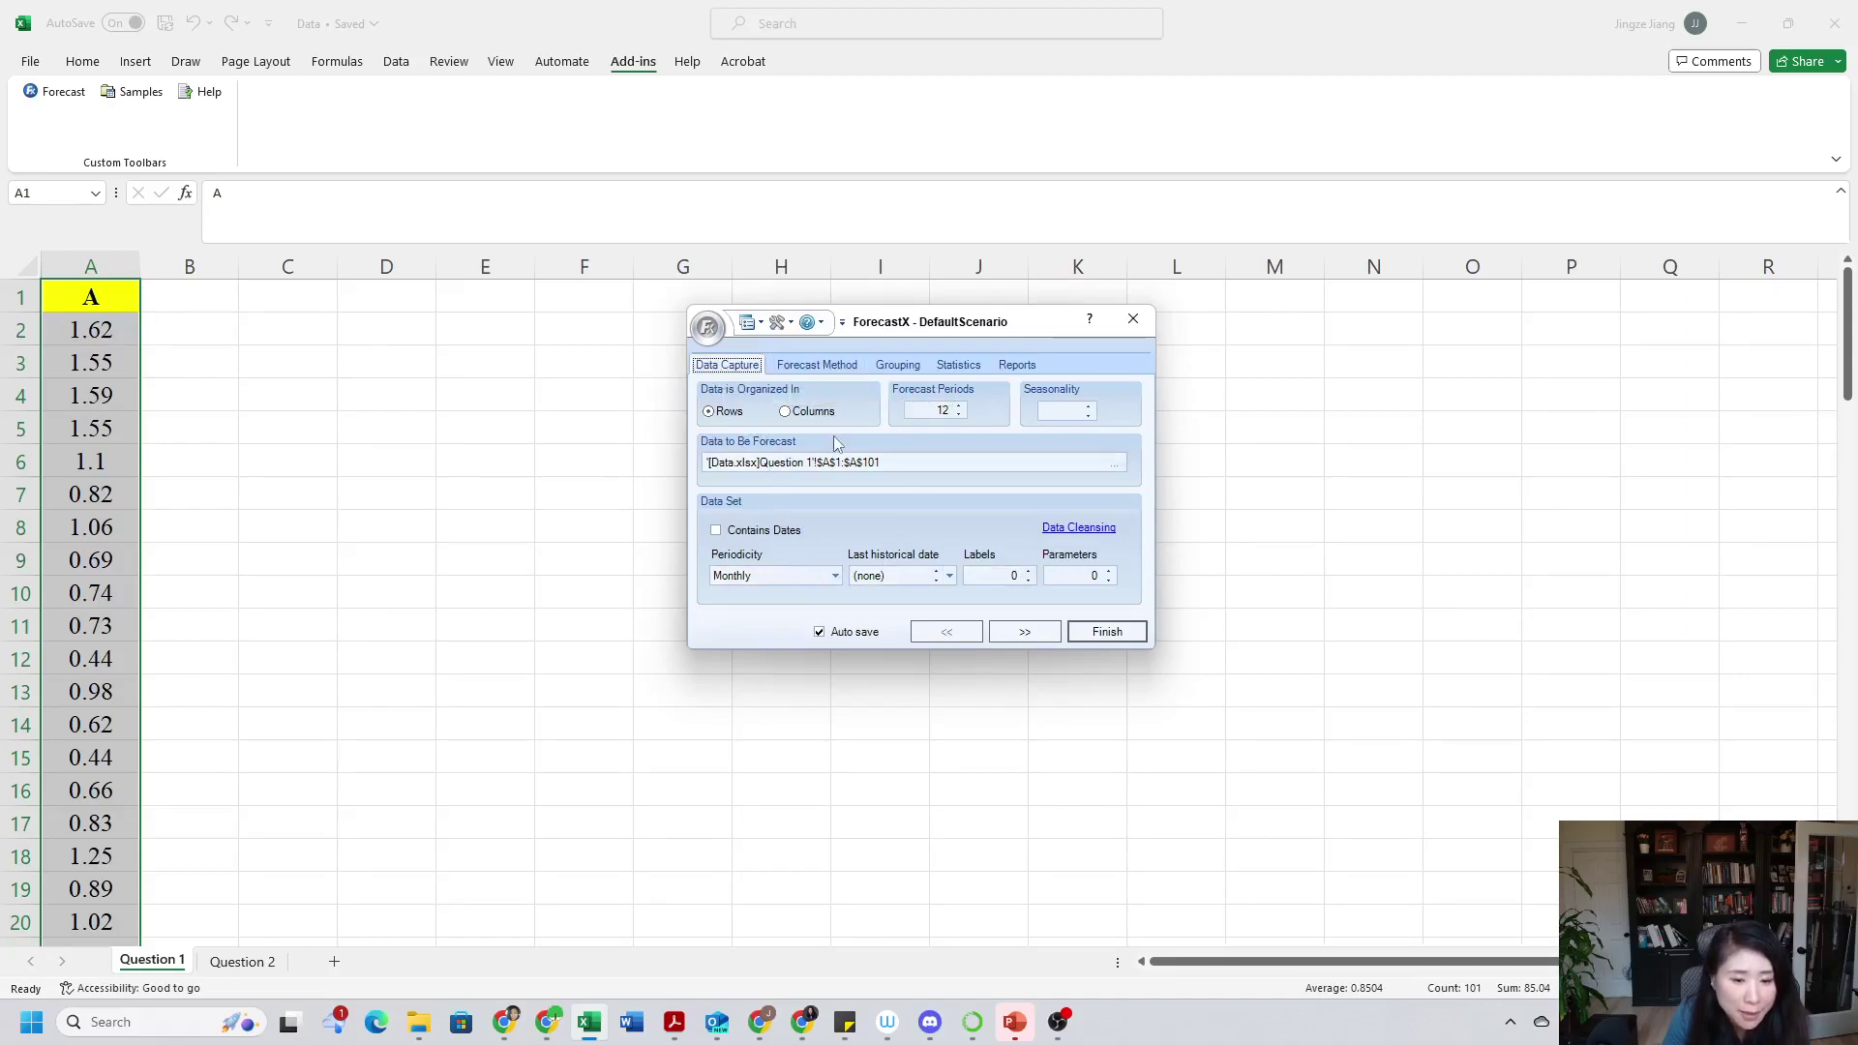
left_click(786, 412)
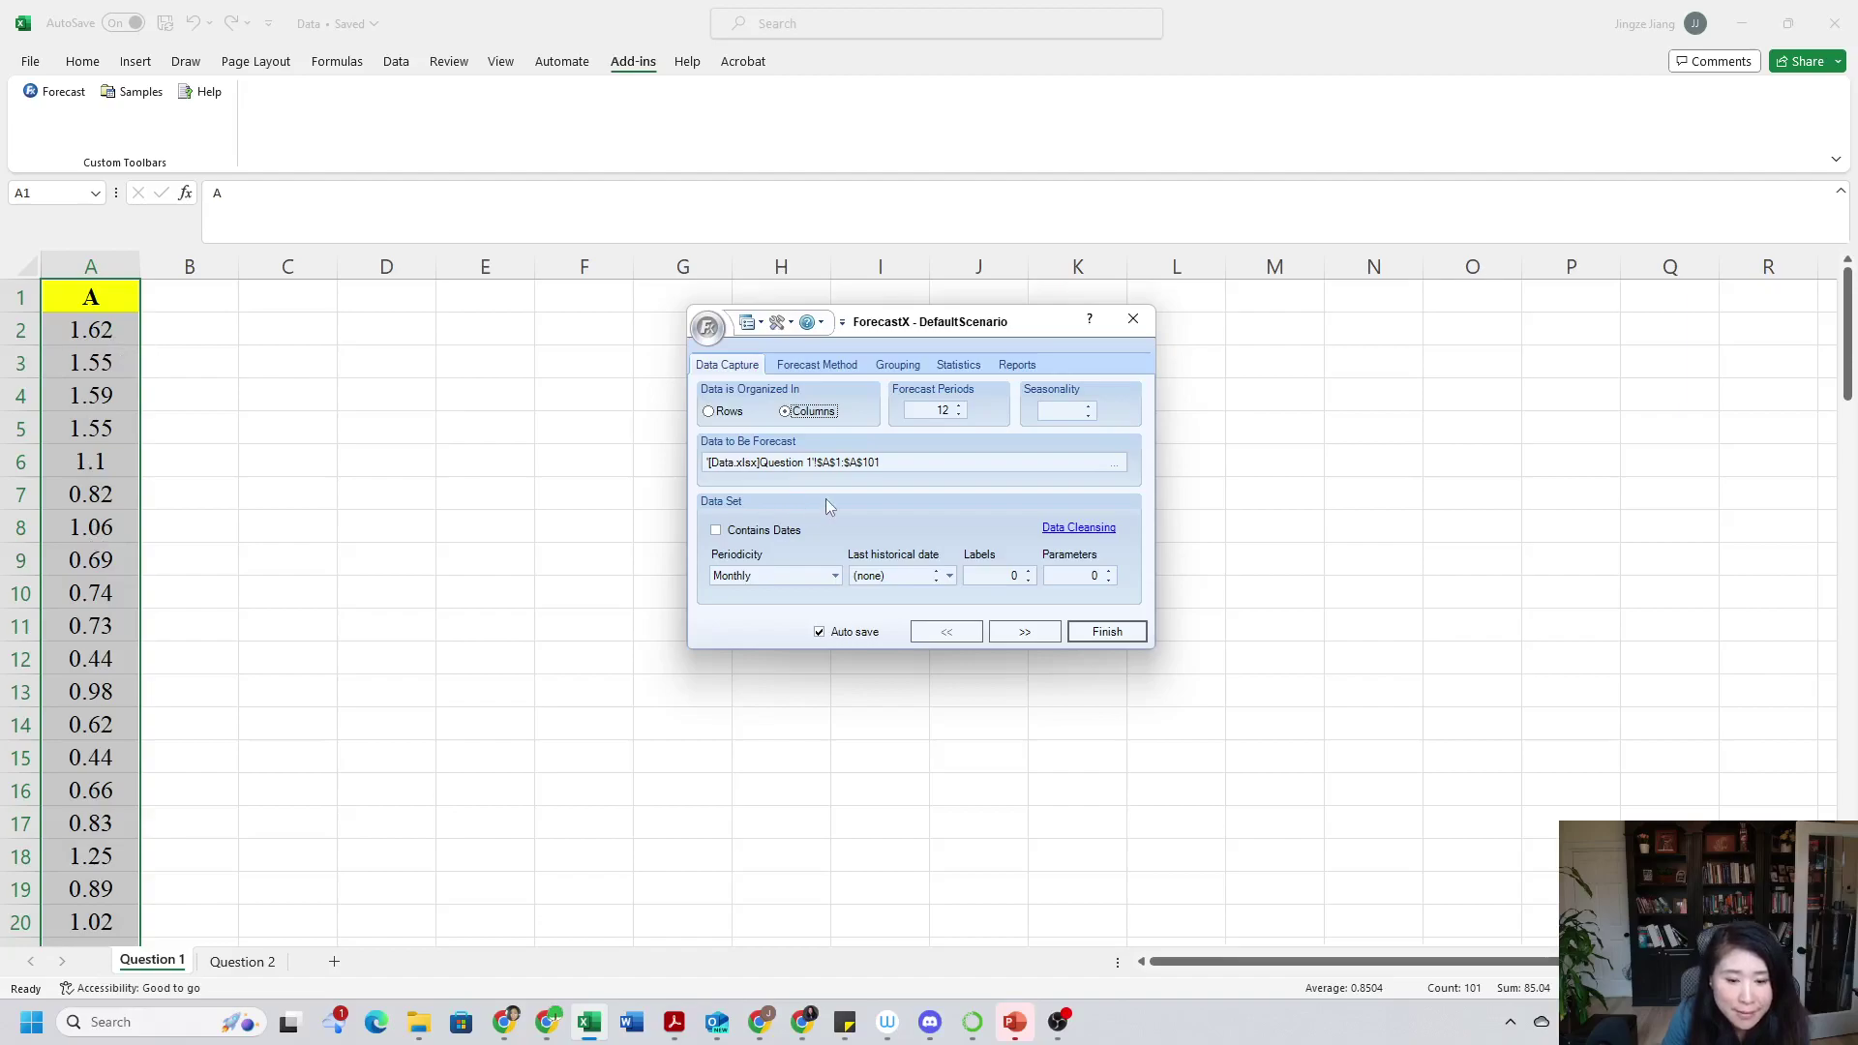
left_click(1029, 572)
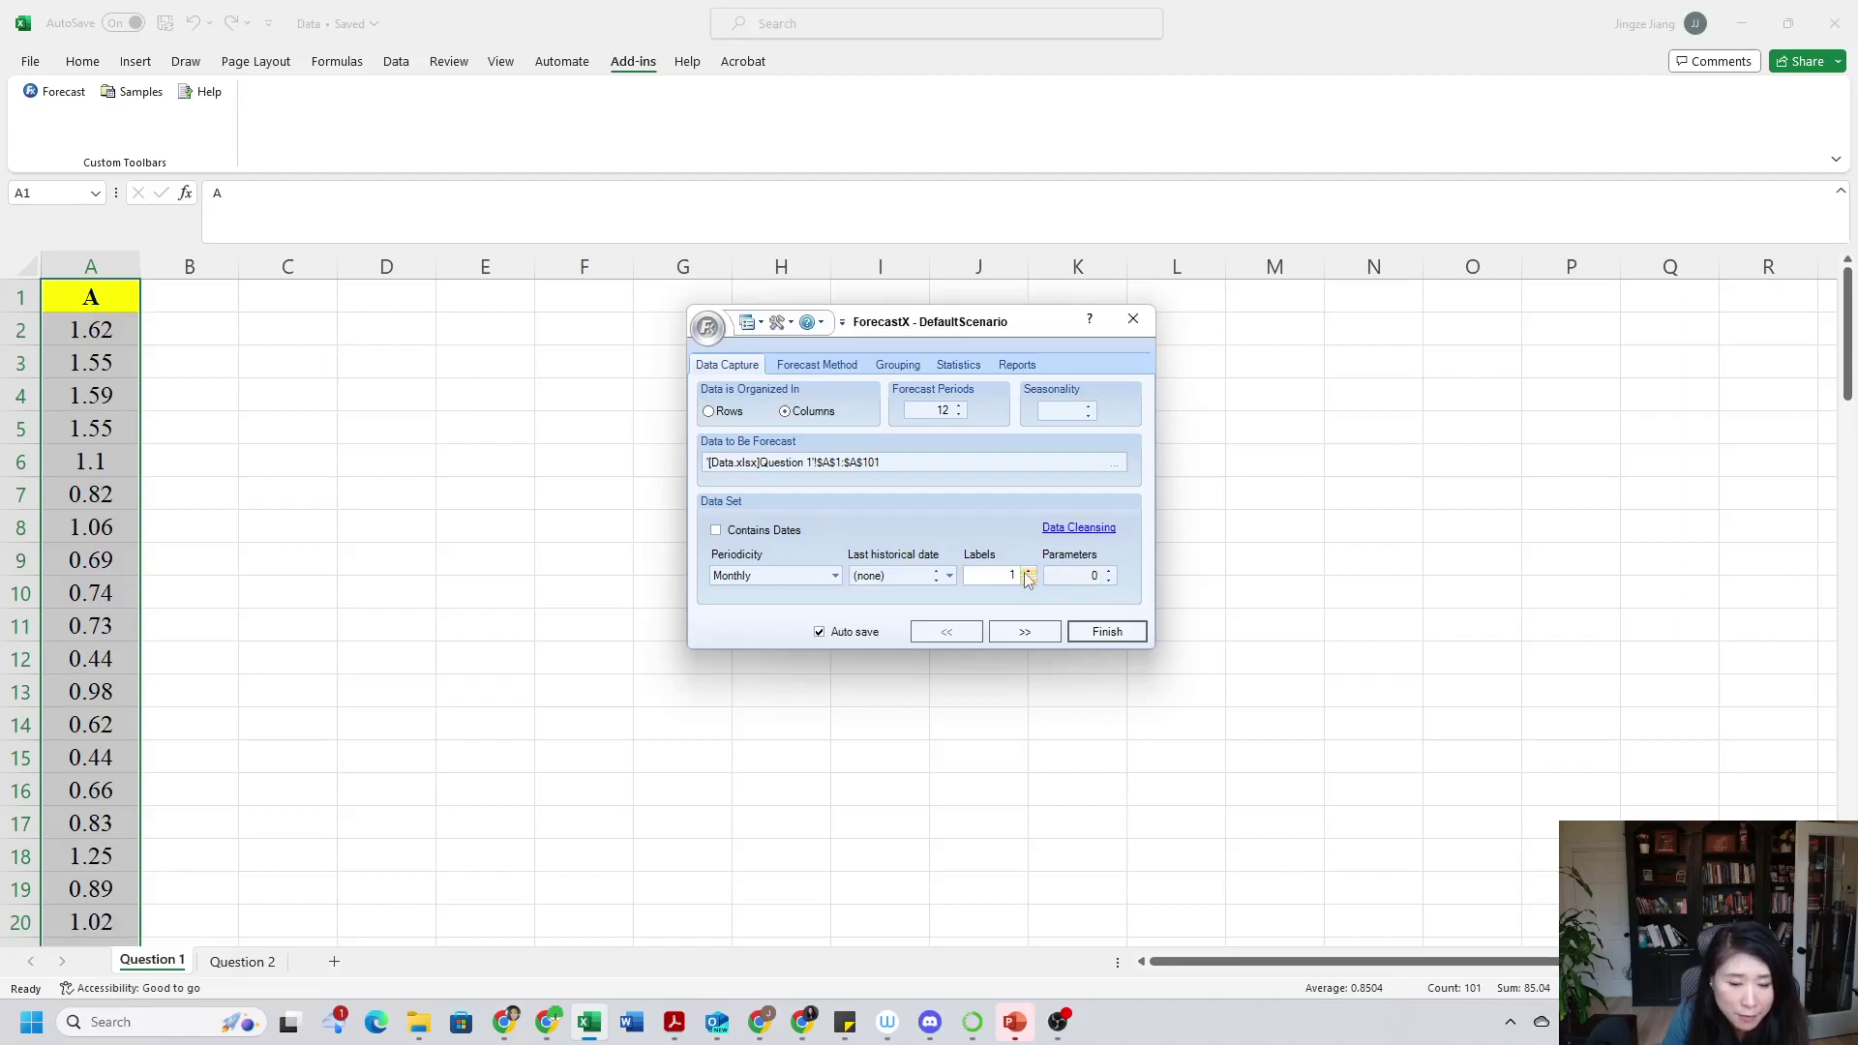
left_click(834, 576)
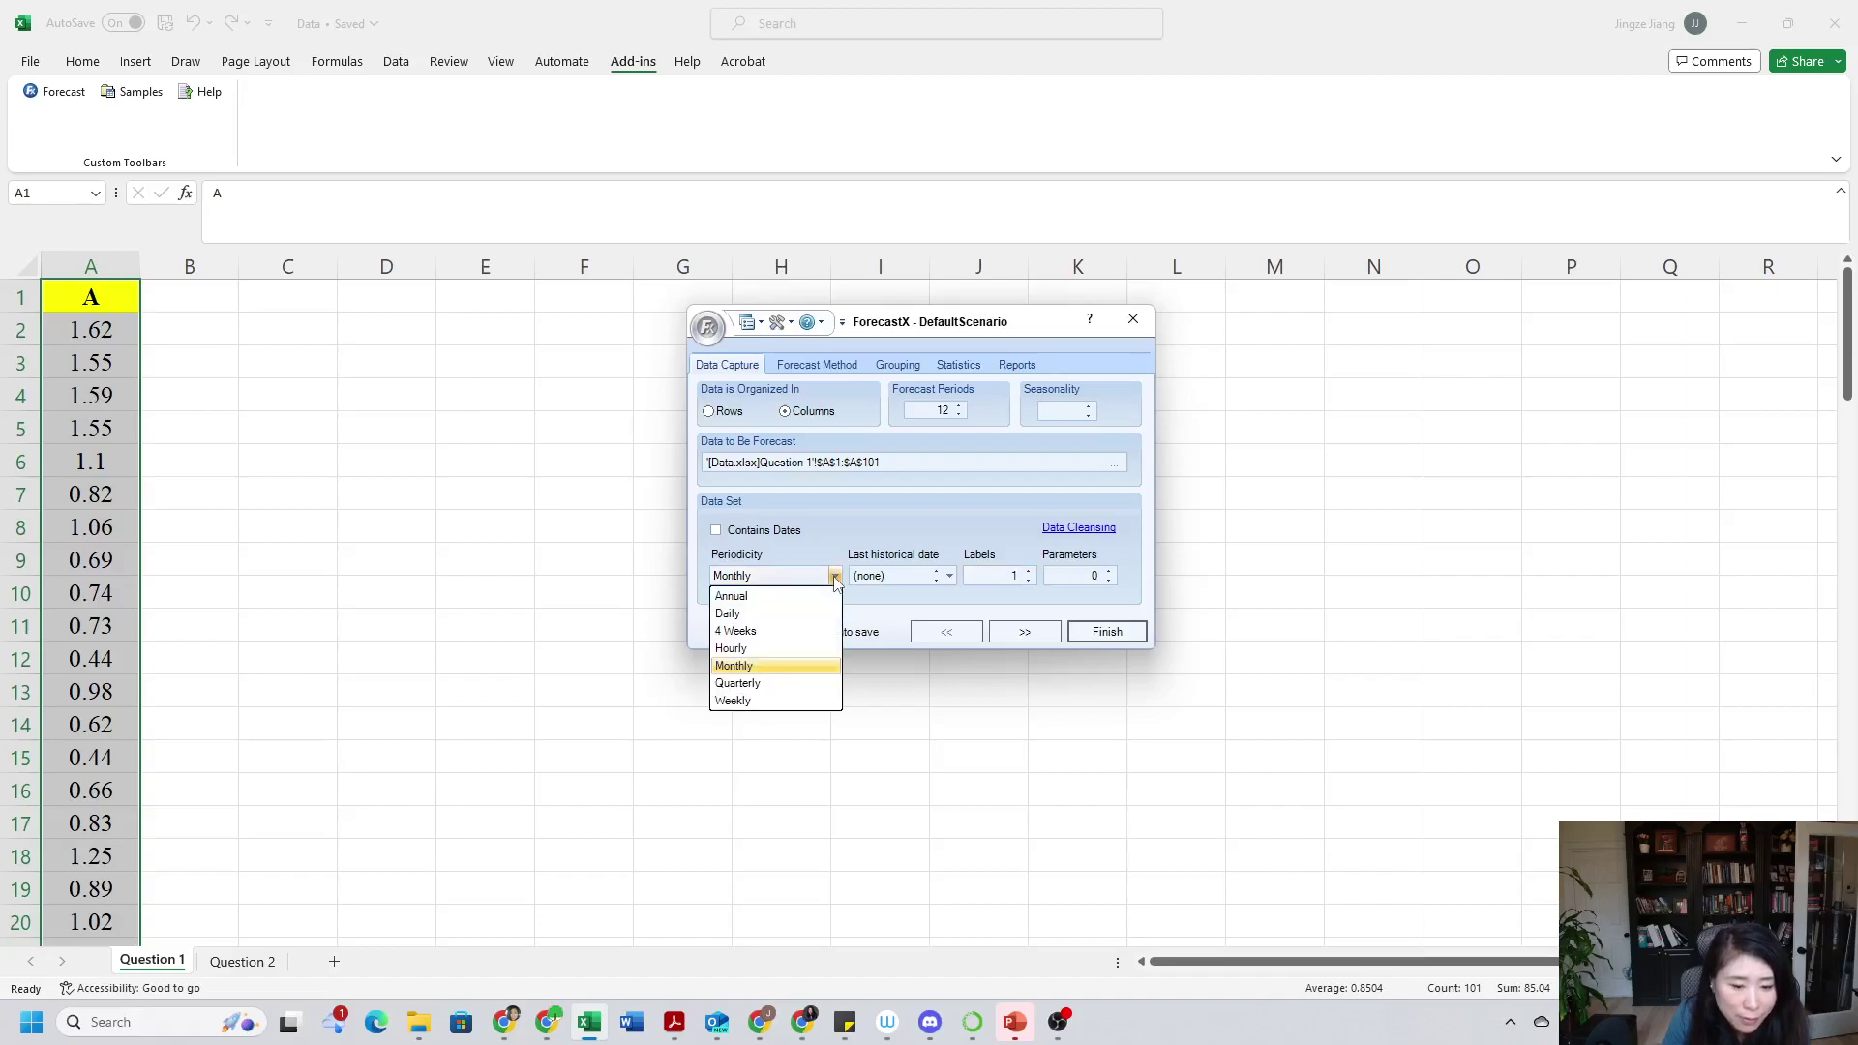
left_click(763, 684)
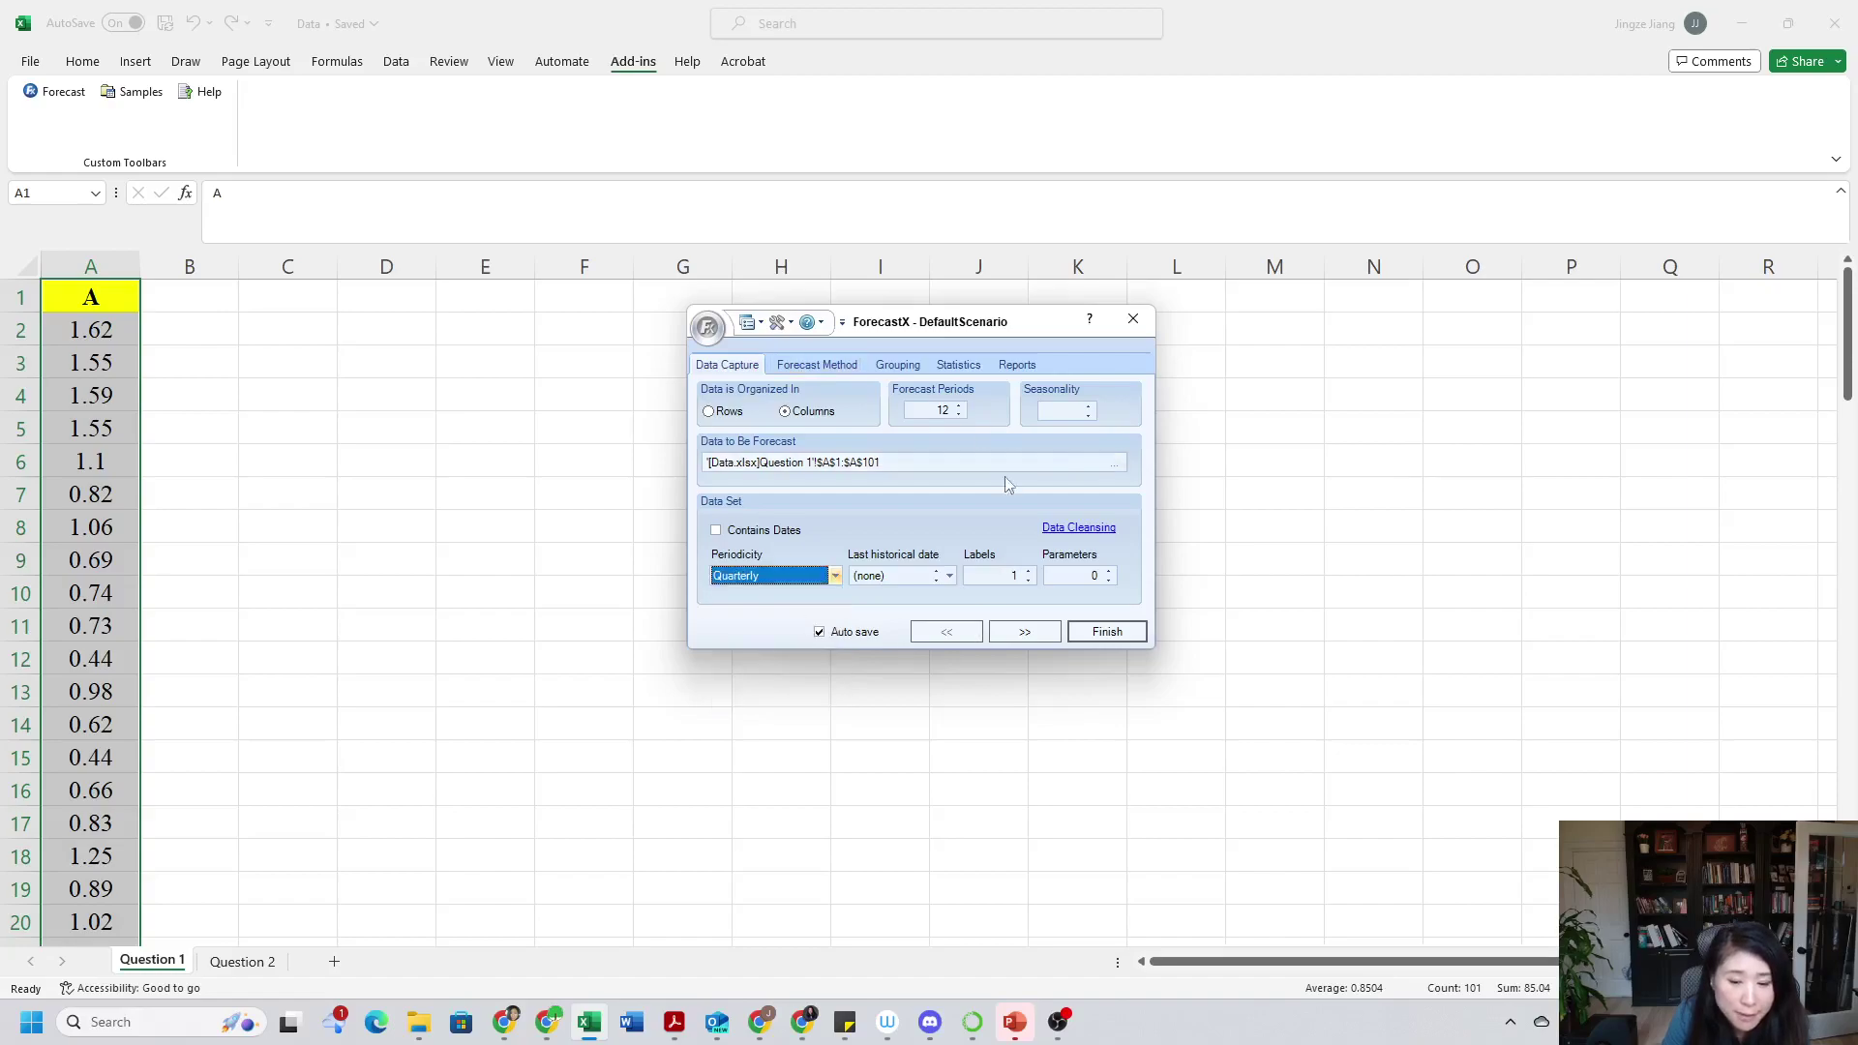
Choose Box Jenkins as the forecast technique and run its ACF/PACF analysis of the series
left_click(816, 365)
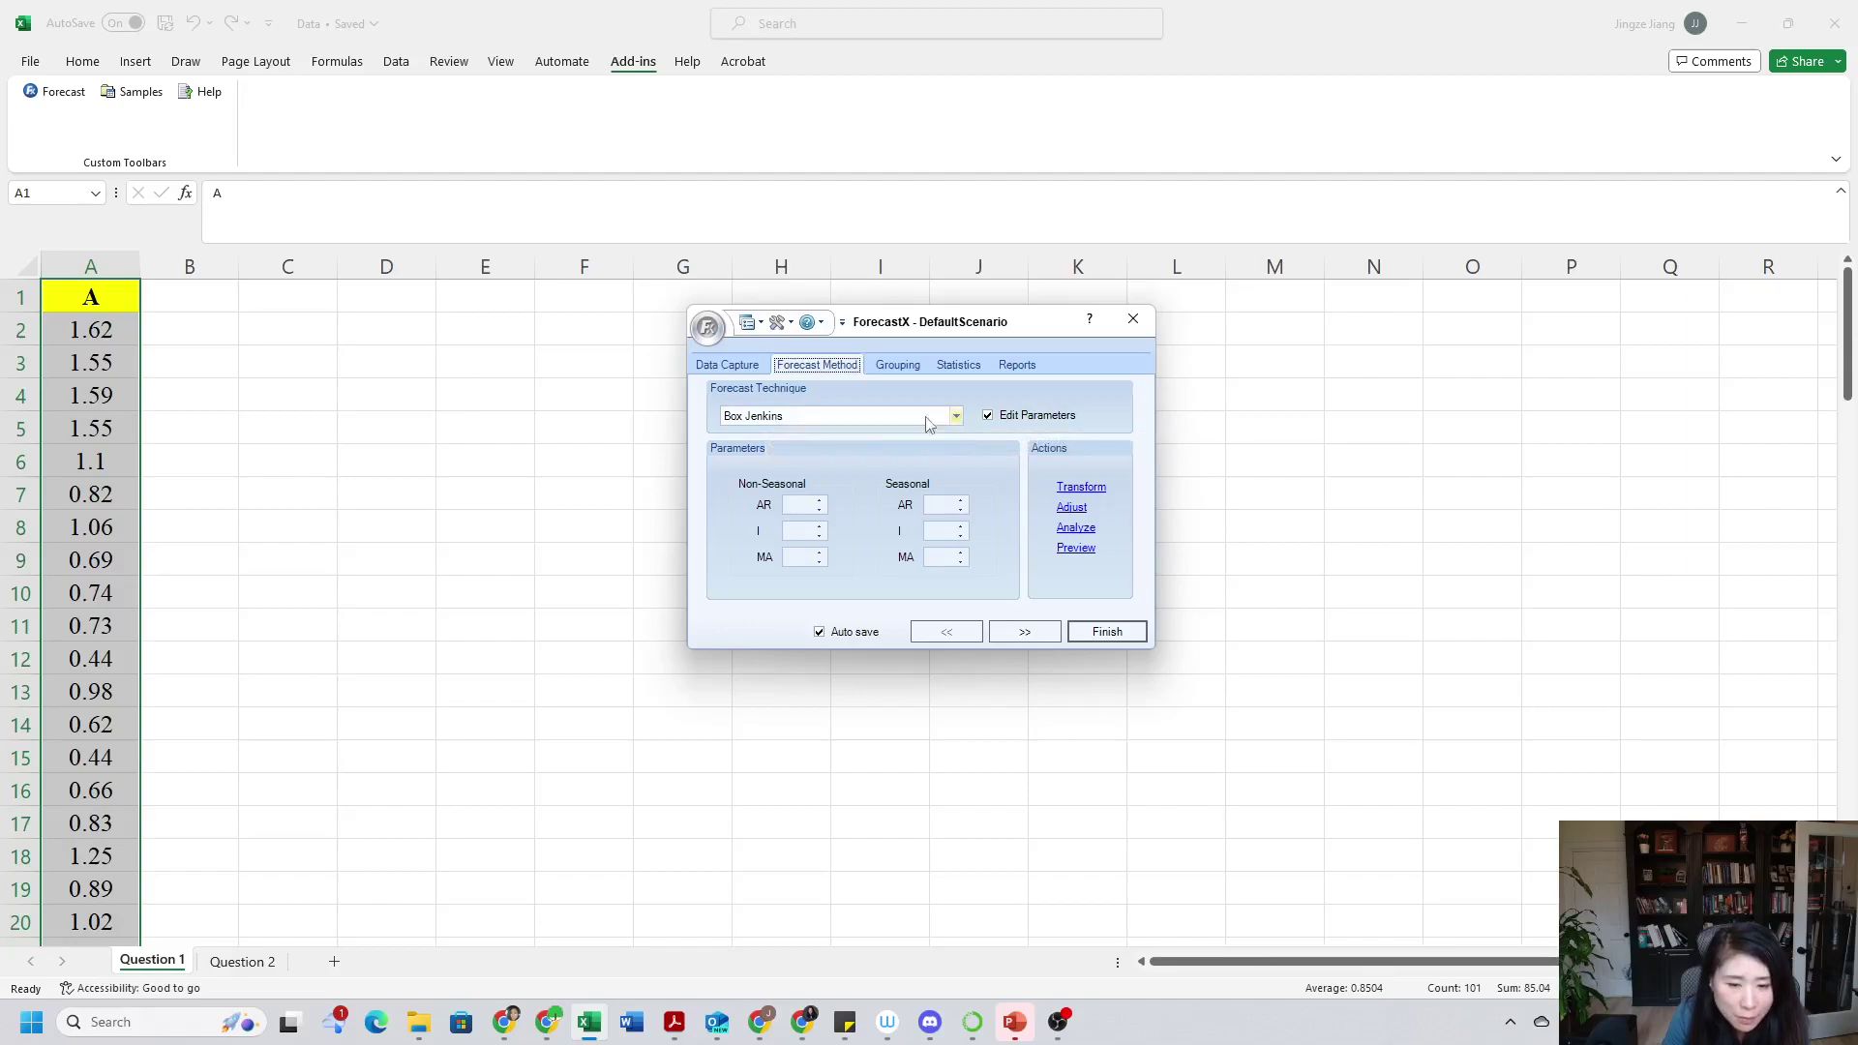
left_click(735, 425)
scroll(743, 463, "up", 2)
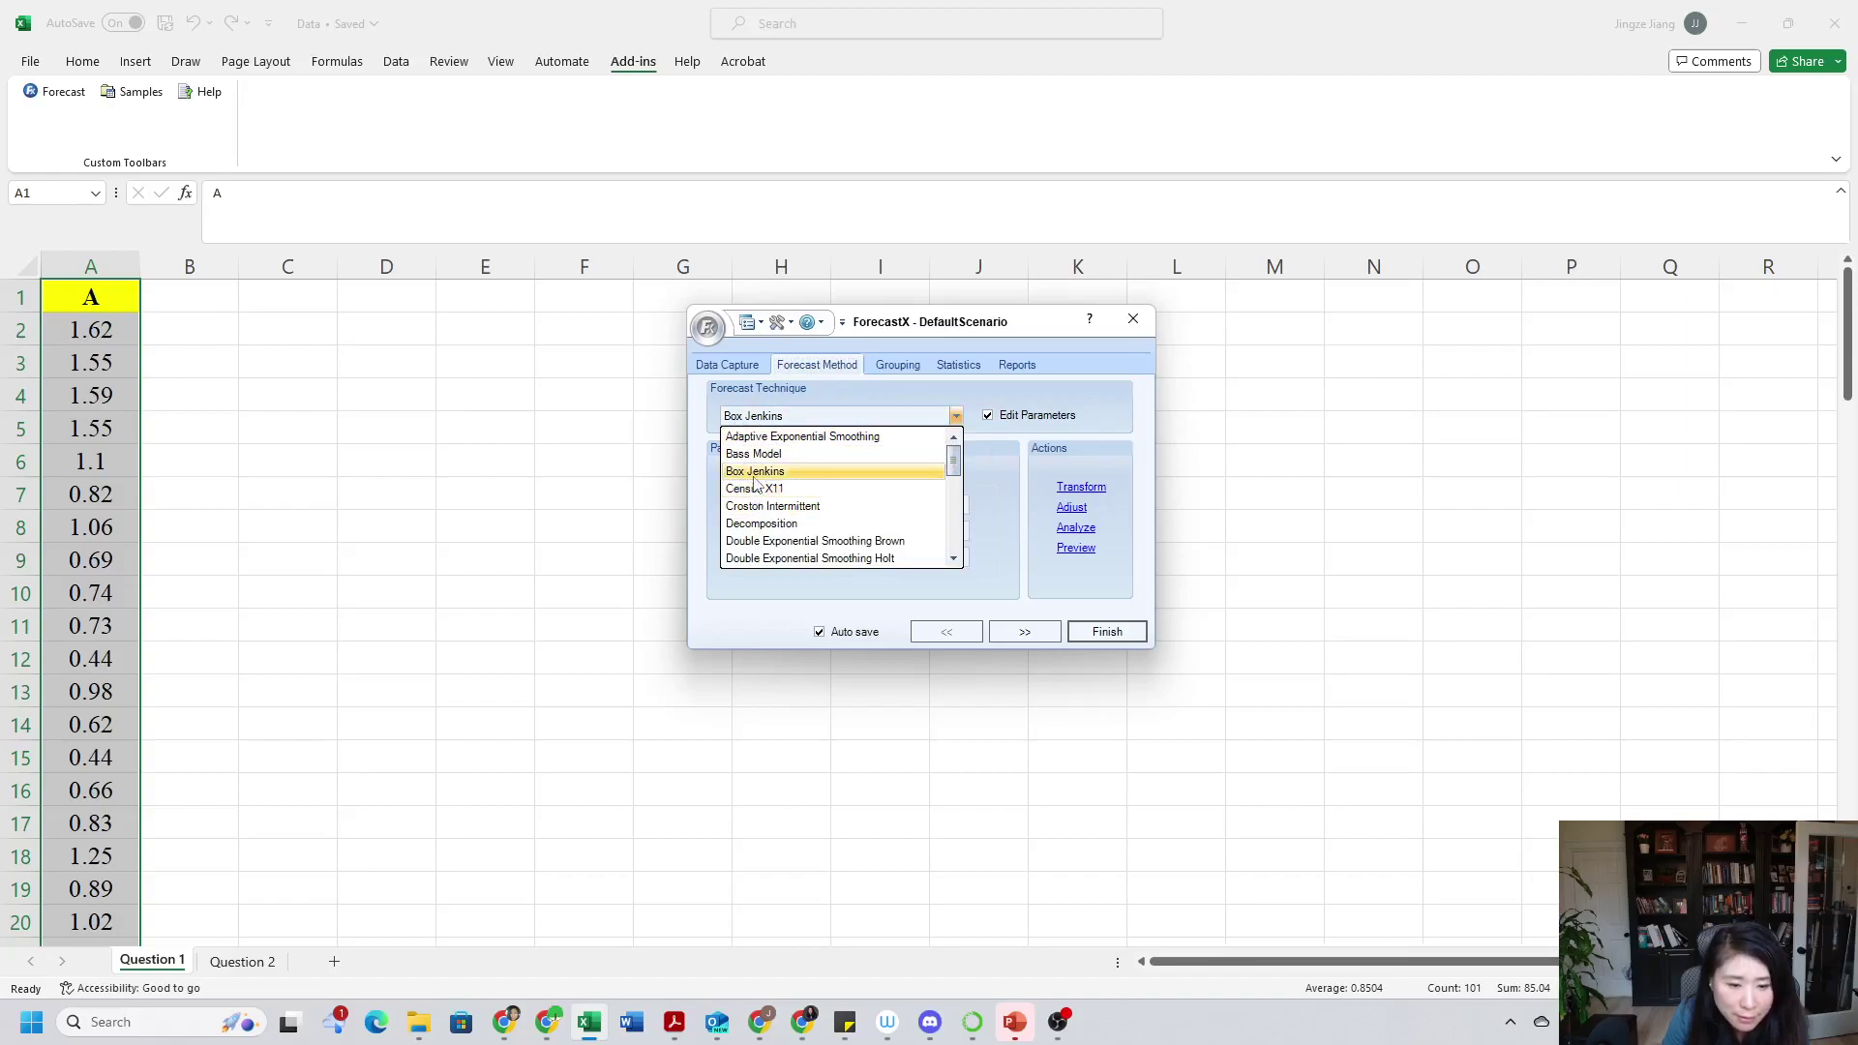
left_click(751, 471)
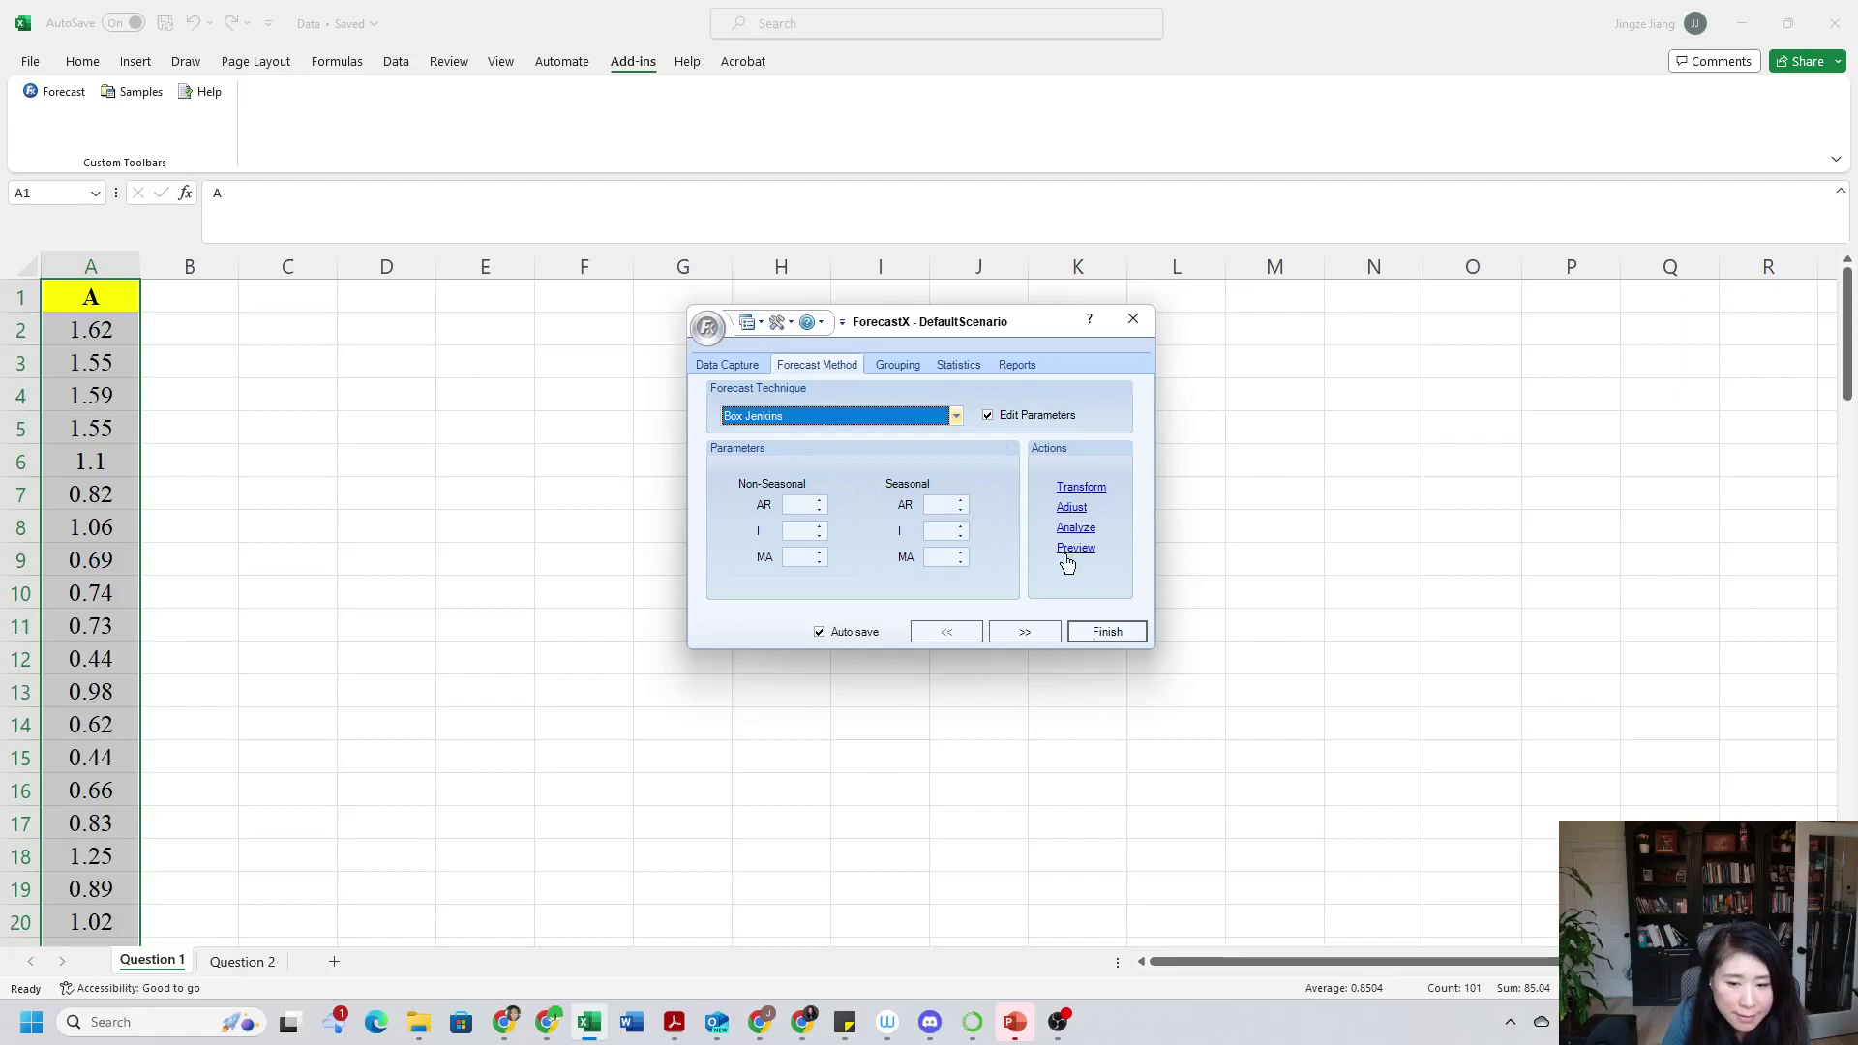
left_click(926, 472)
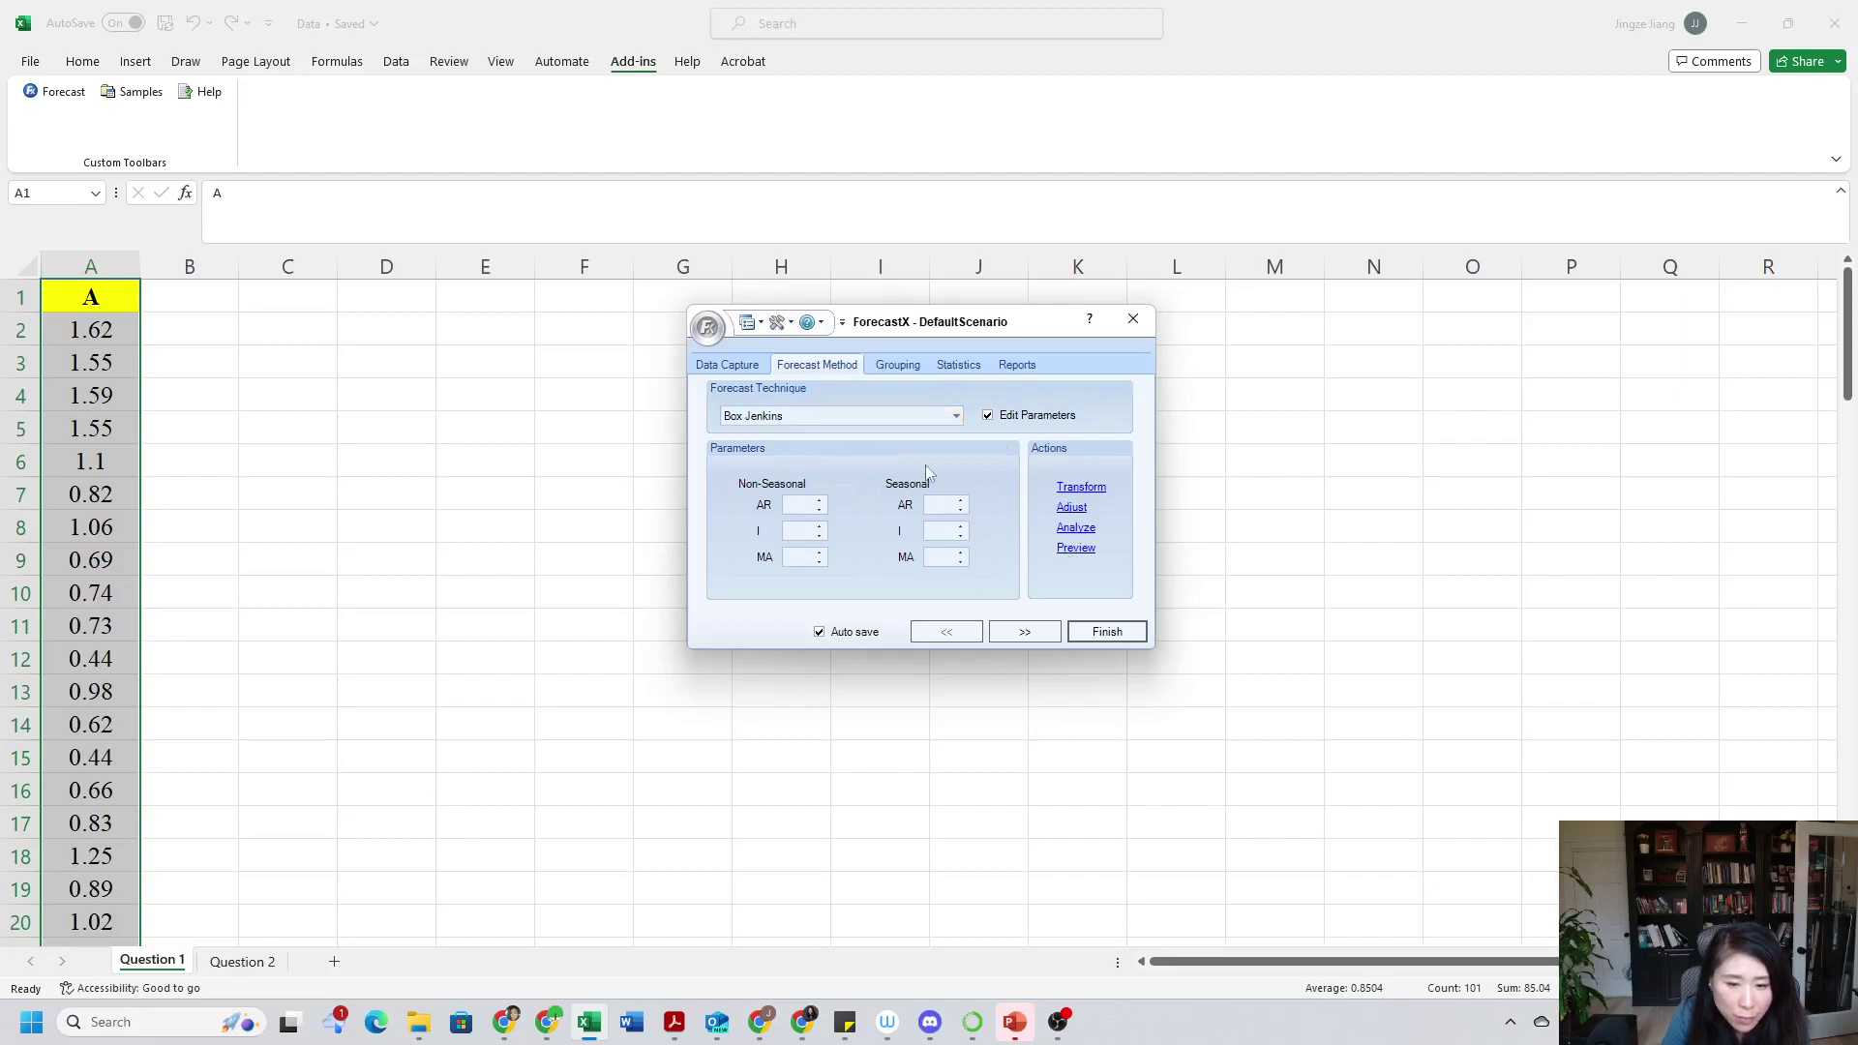
left_click(1076, 528)
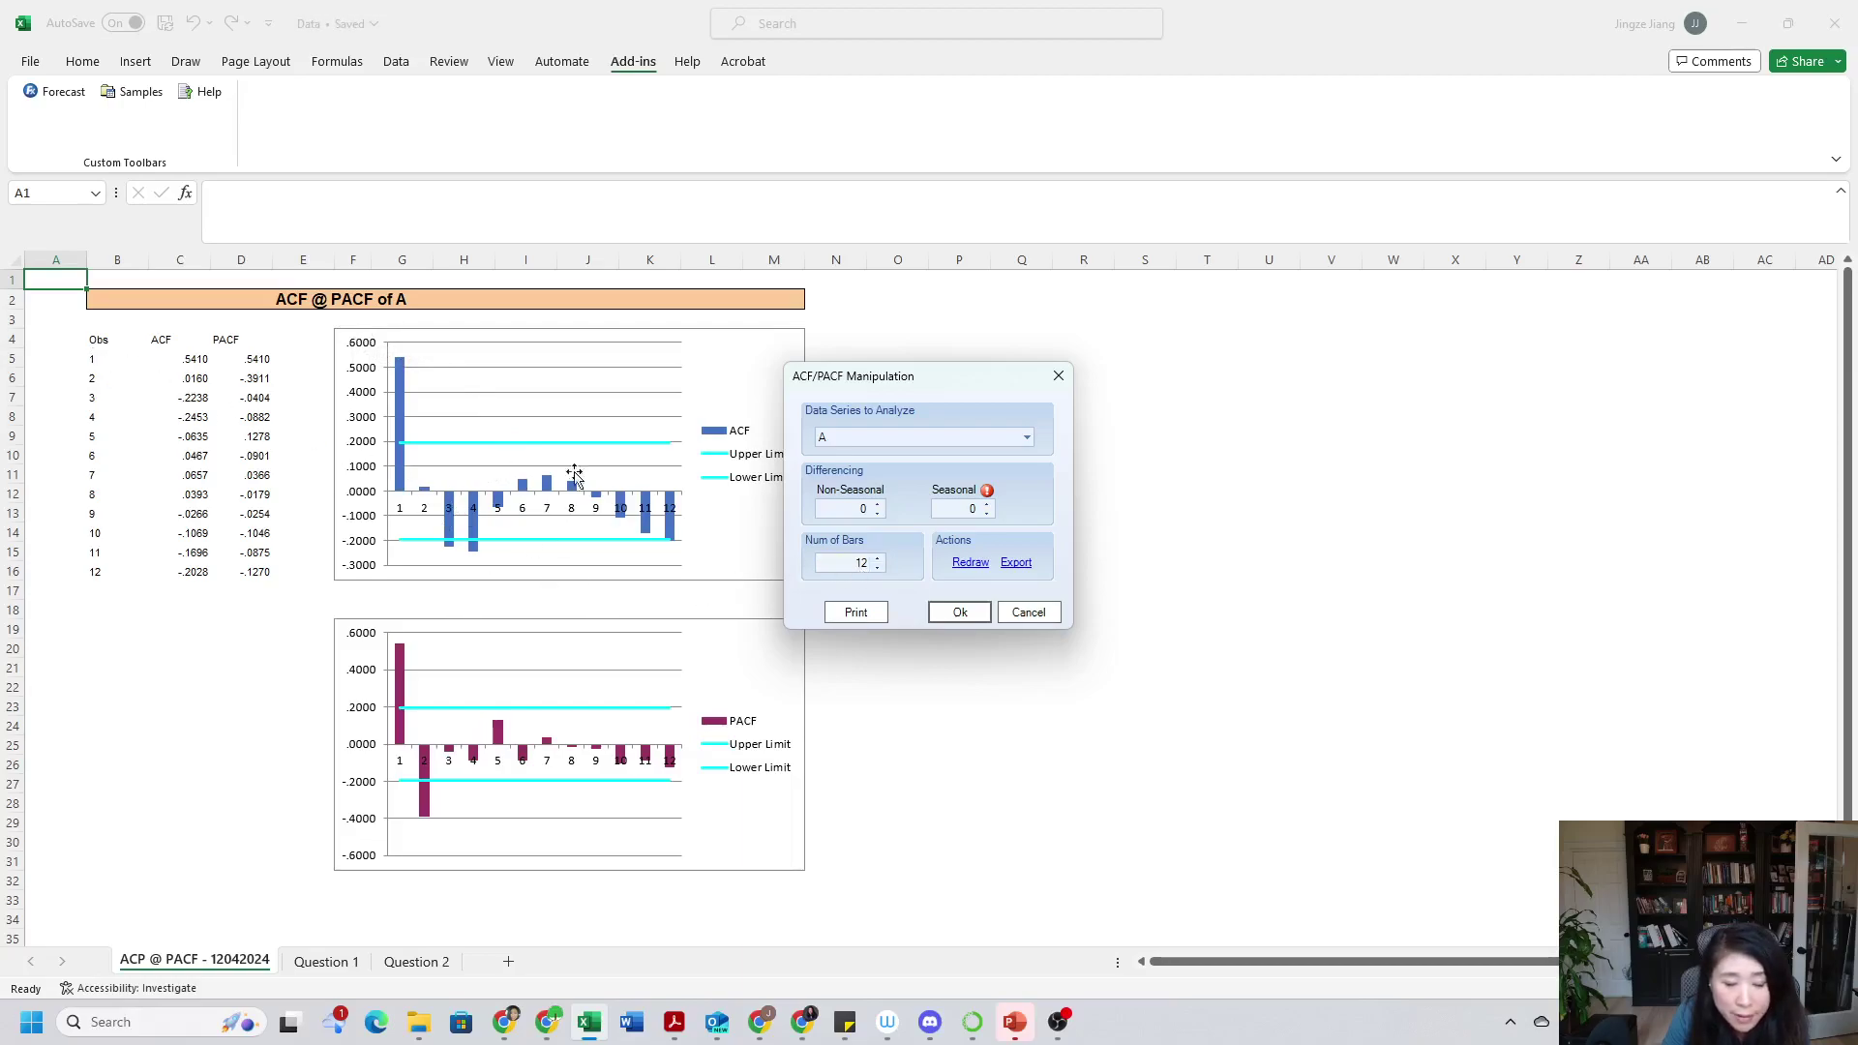
Check the number of autocorrelations requested in question 1e of the exercise PDF and set the ACF/PACF number of bars to 24
left_click(680, 1022)
left_click(682, 1023)
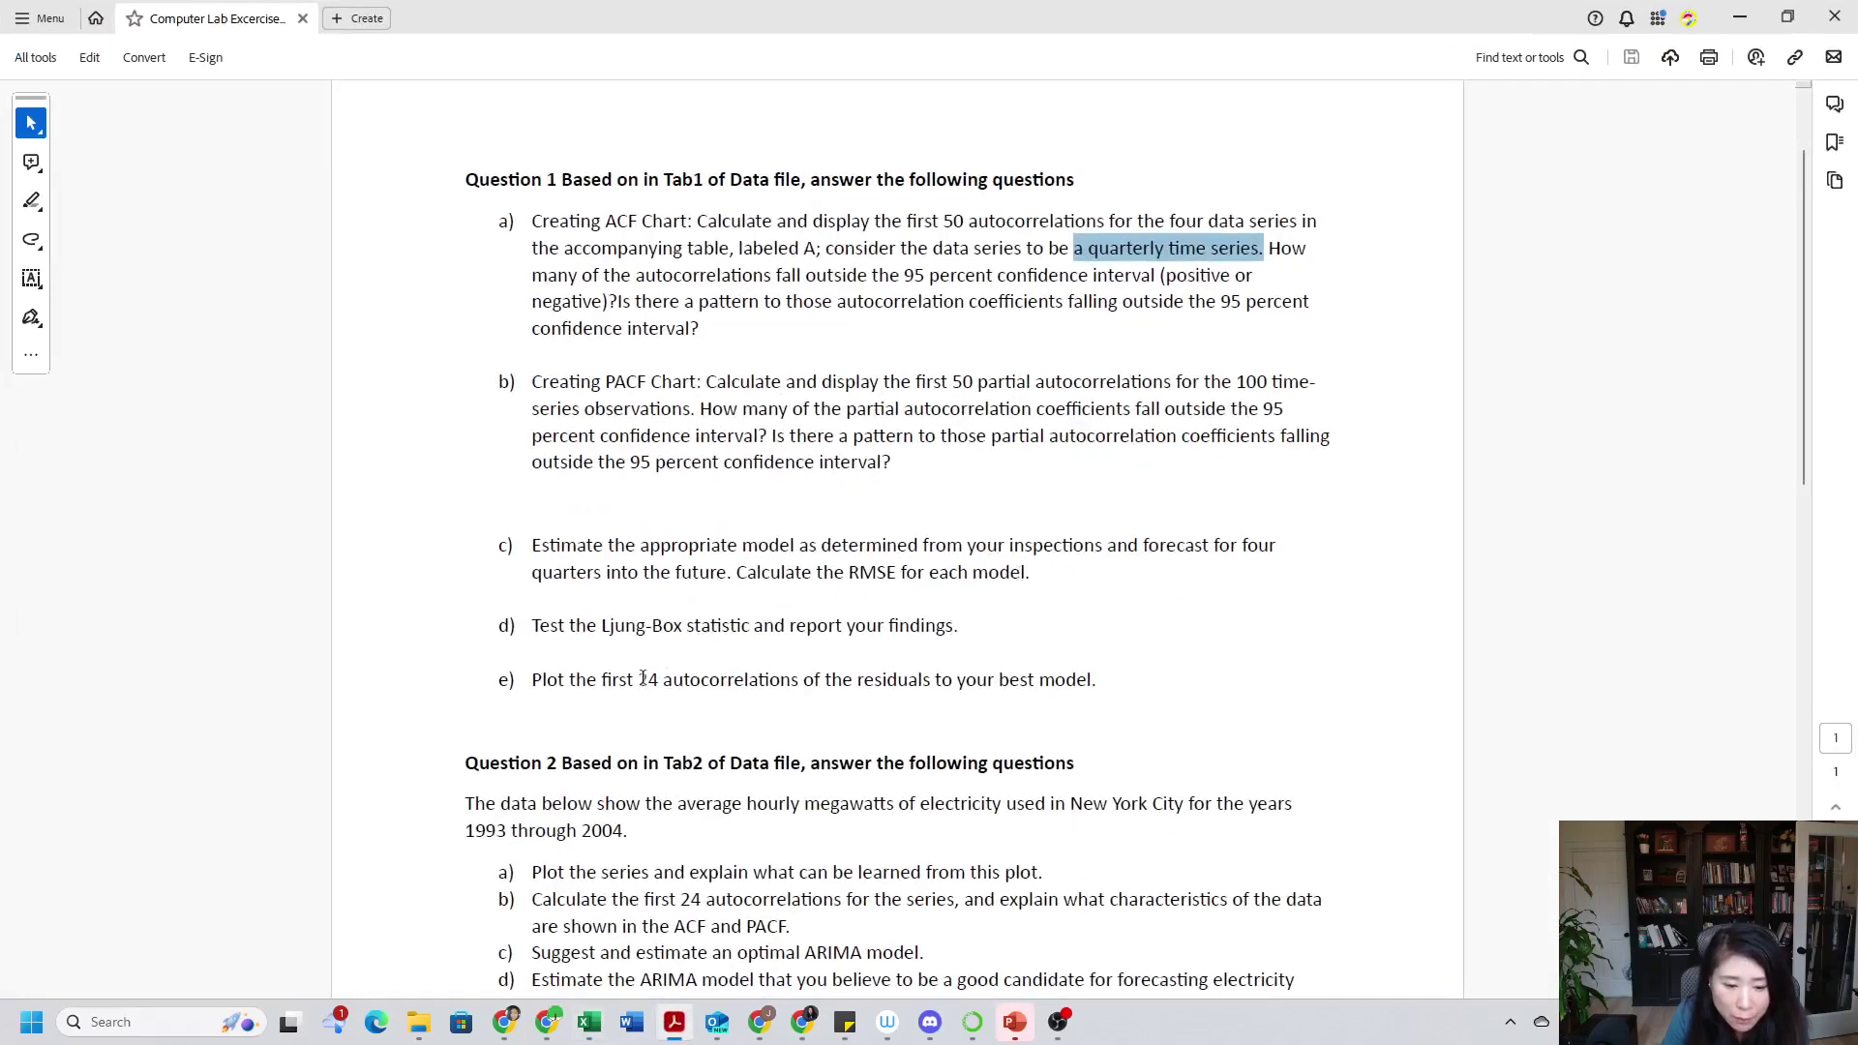
left_click_drag(643, 678, 760, 679)
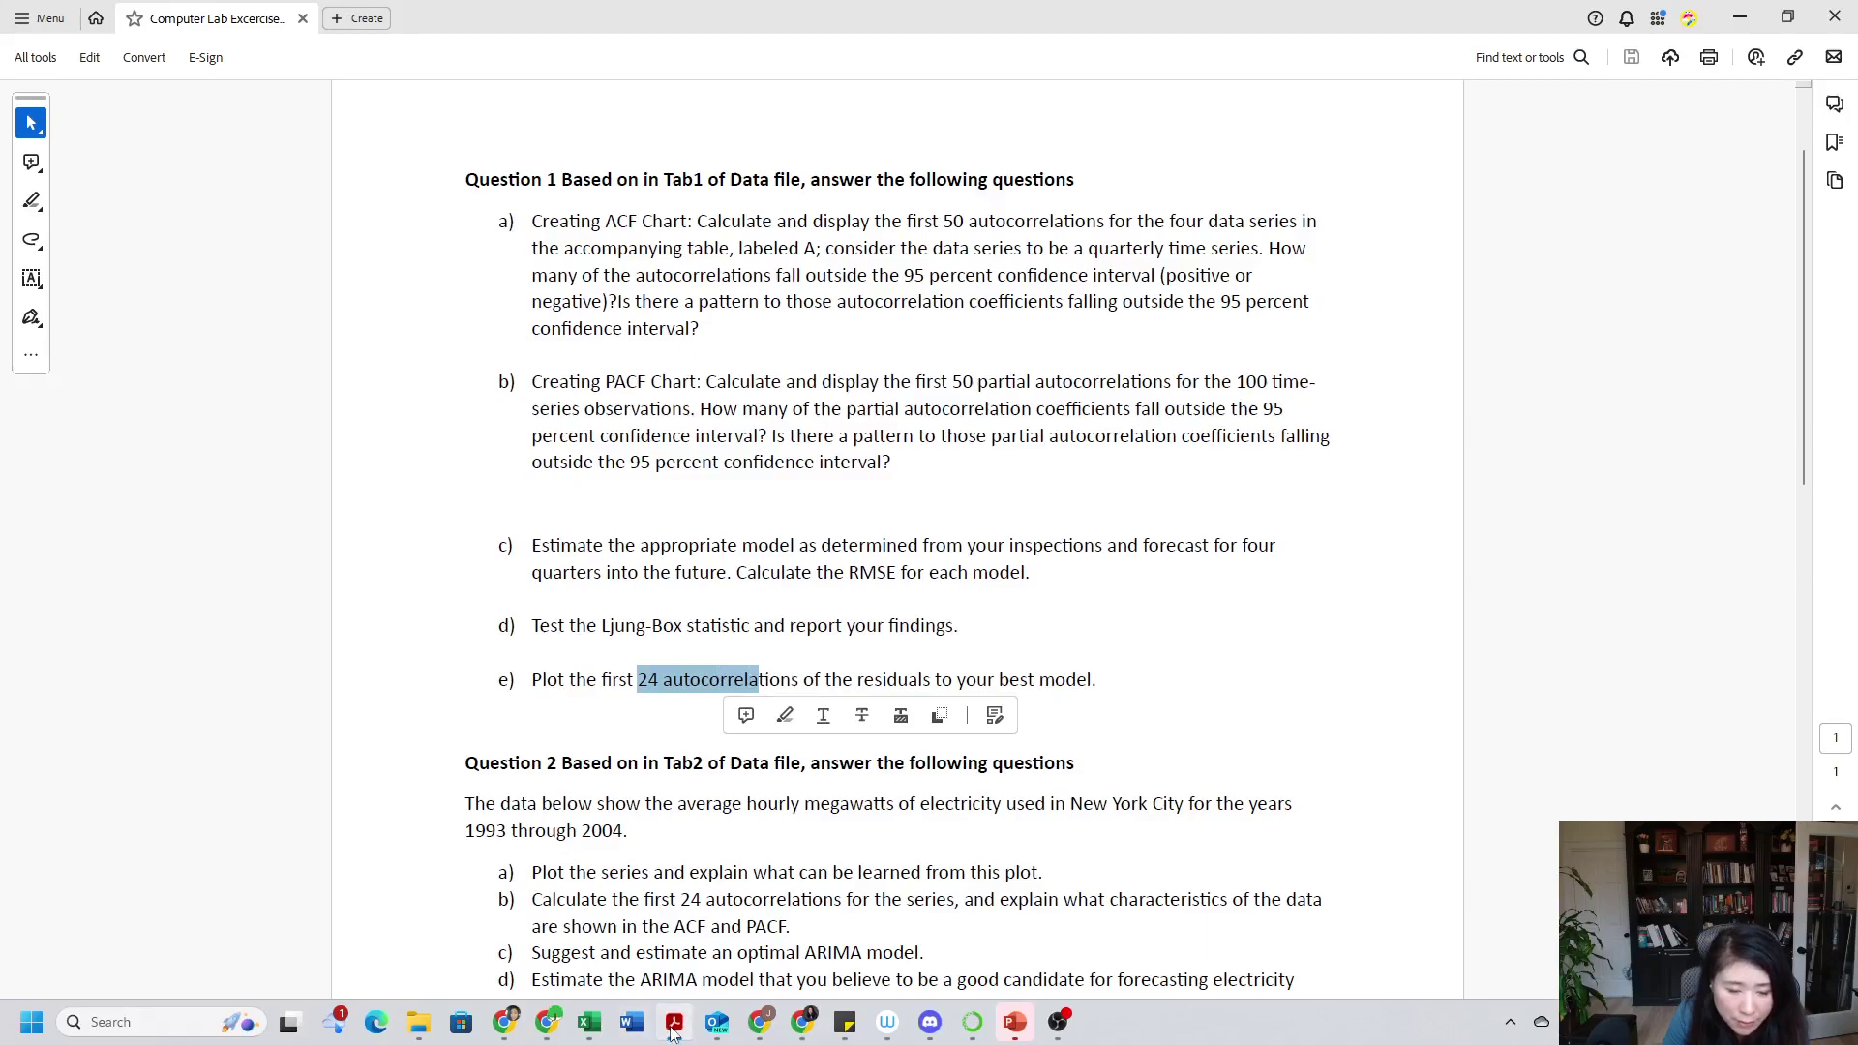
left_click(674, 1026)
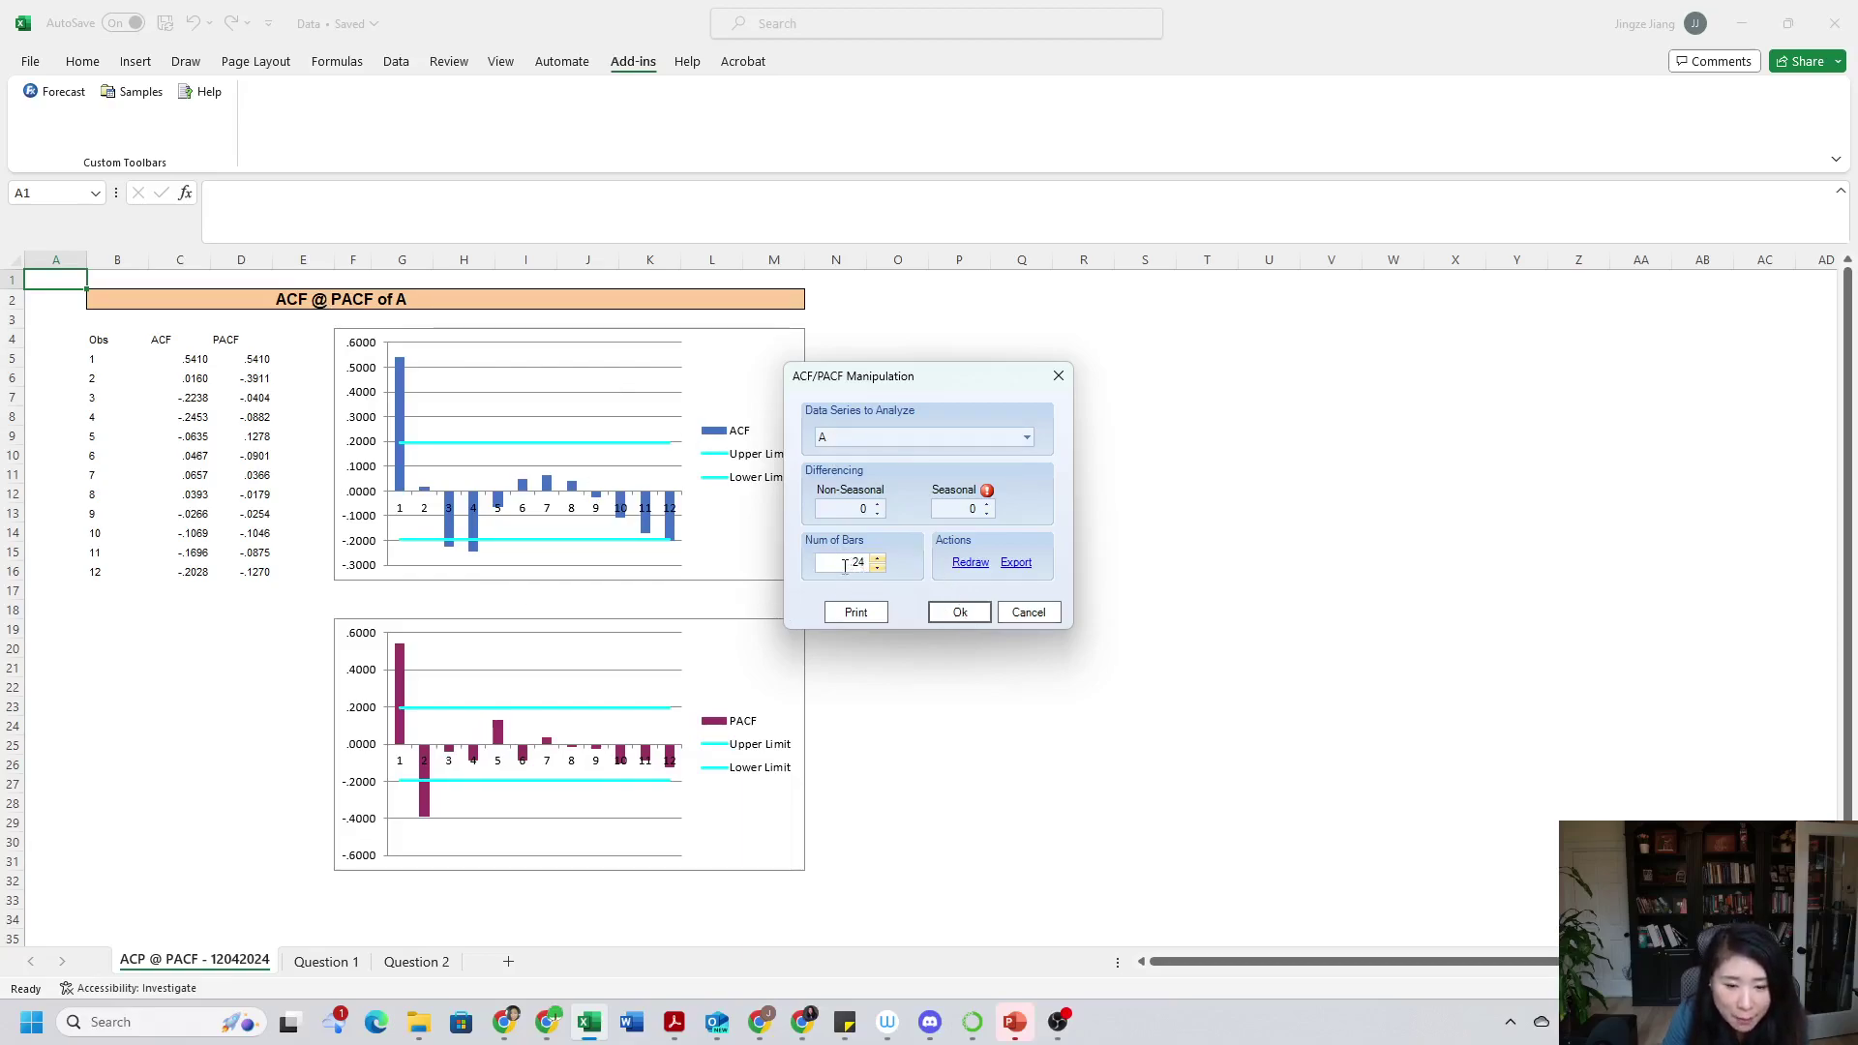
left_click(958, 612)
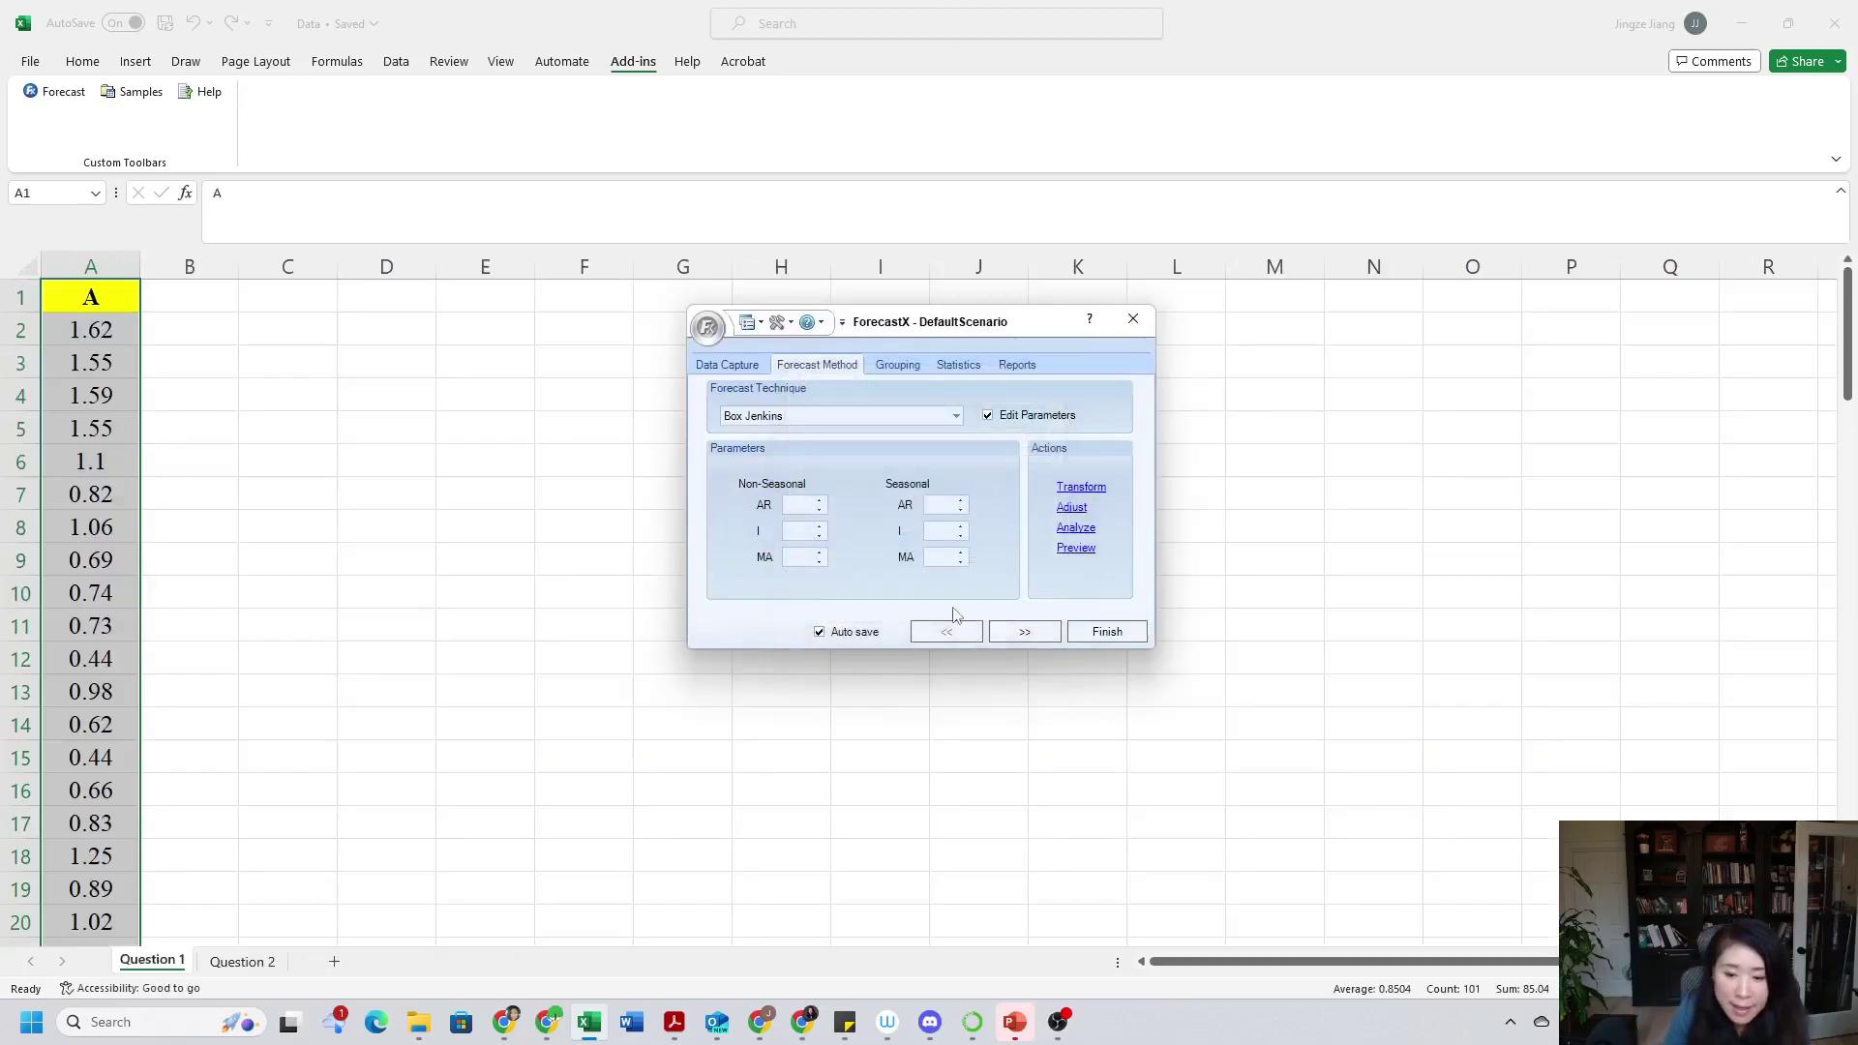
Rerun the ACF/PACF analysis of series A and move its dialog clear of the charts
left_click(1076, 528)
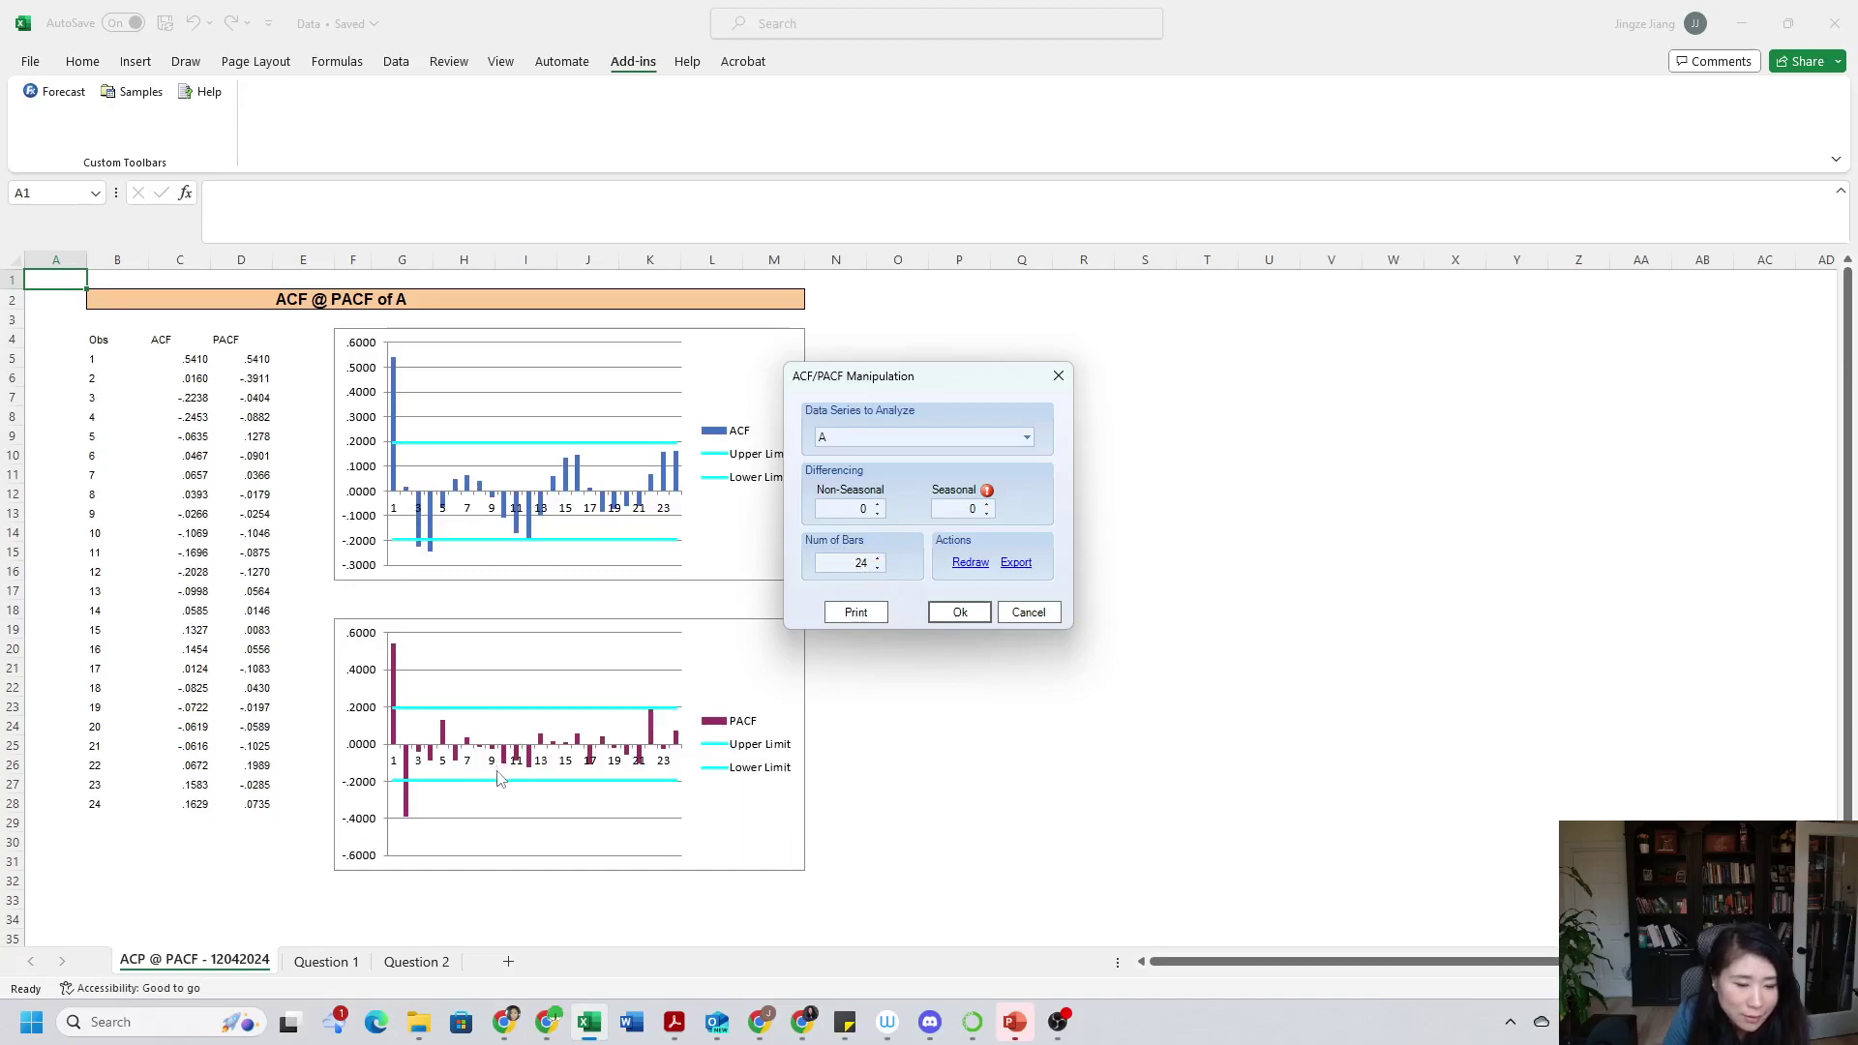
left_click_drag(933, 377, 1345, 419)
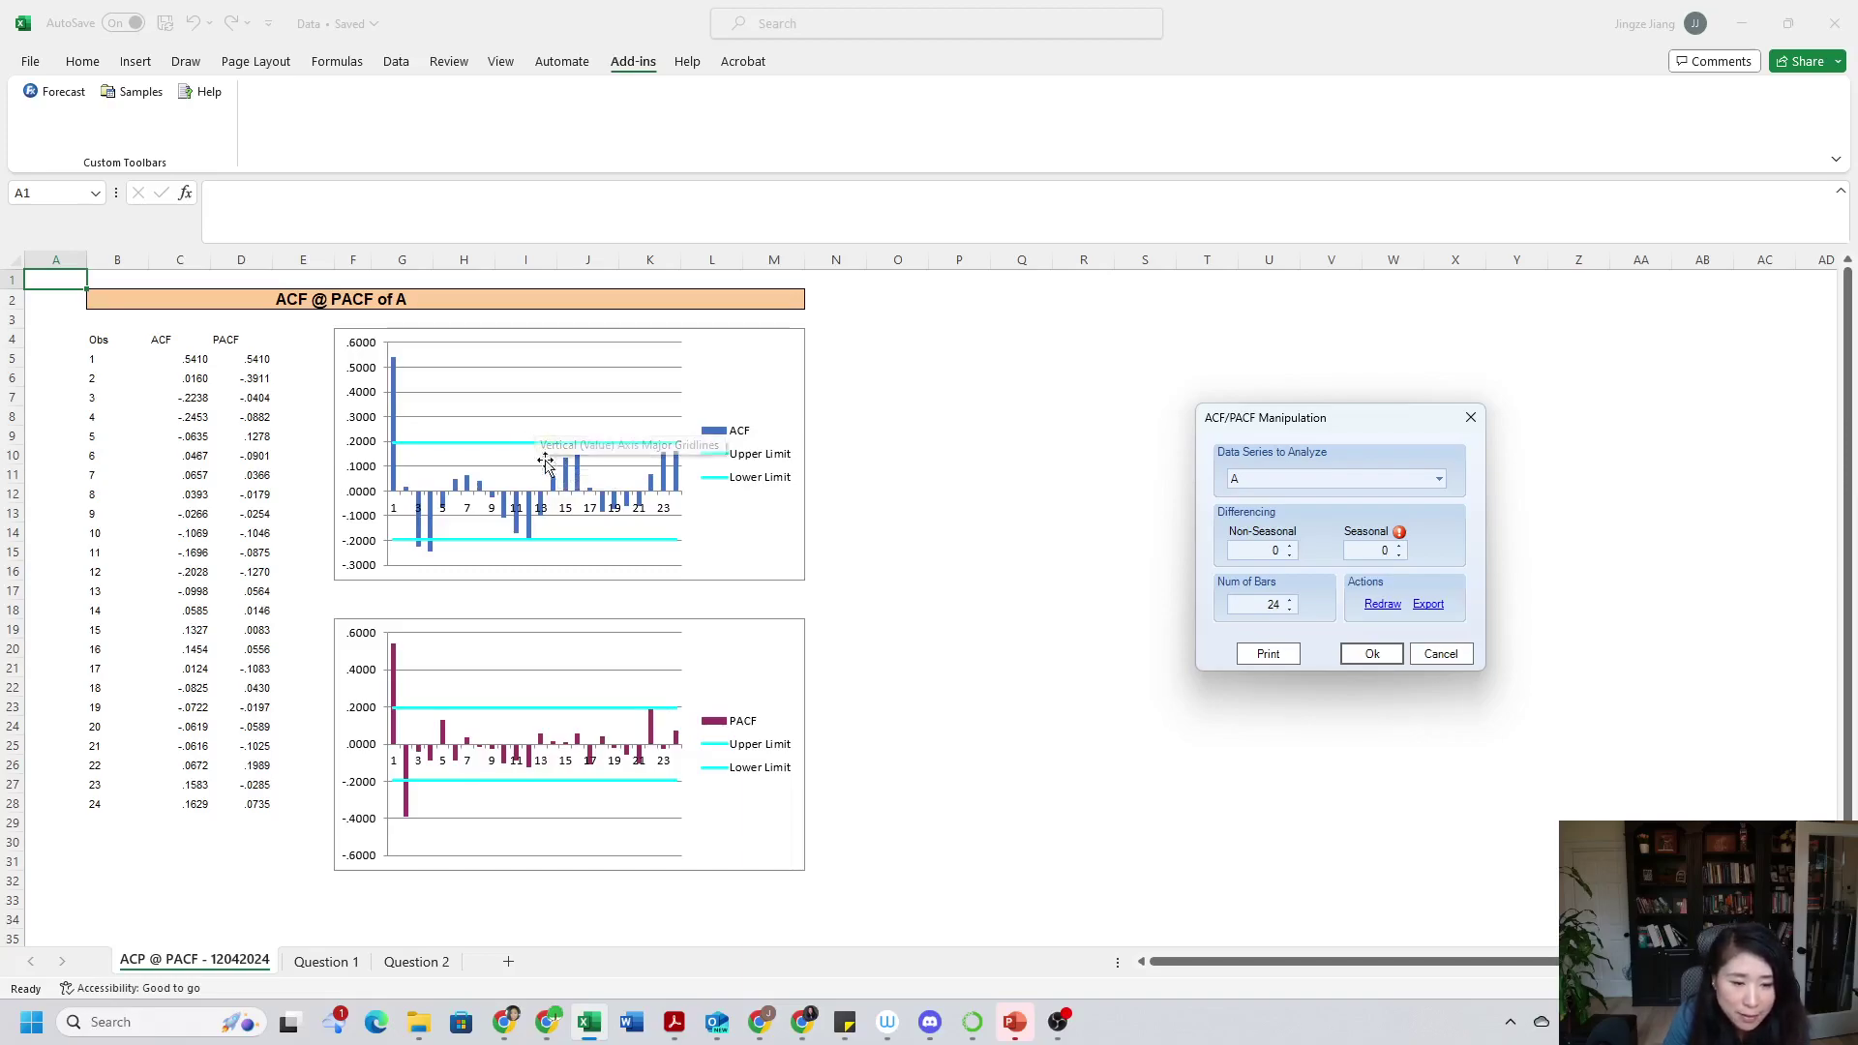
mouse_move(566, 481)
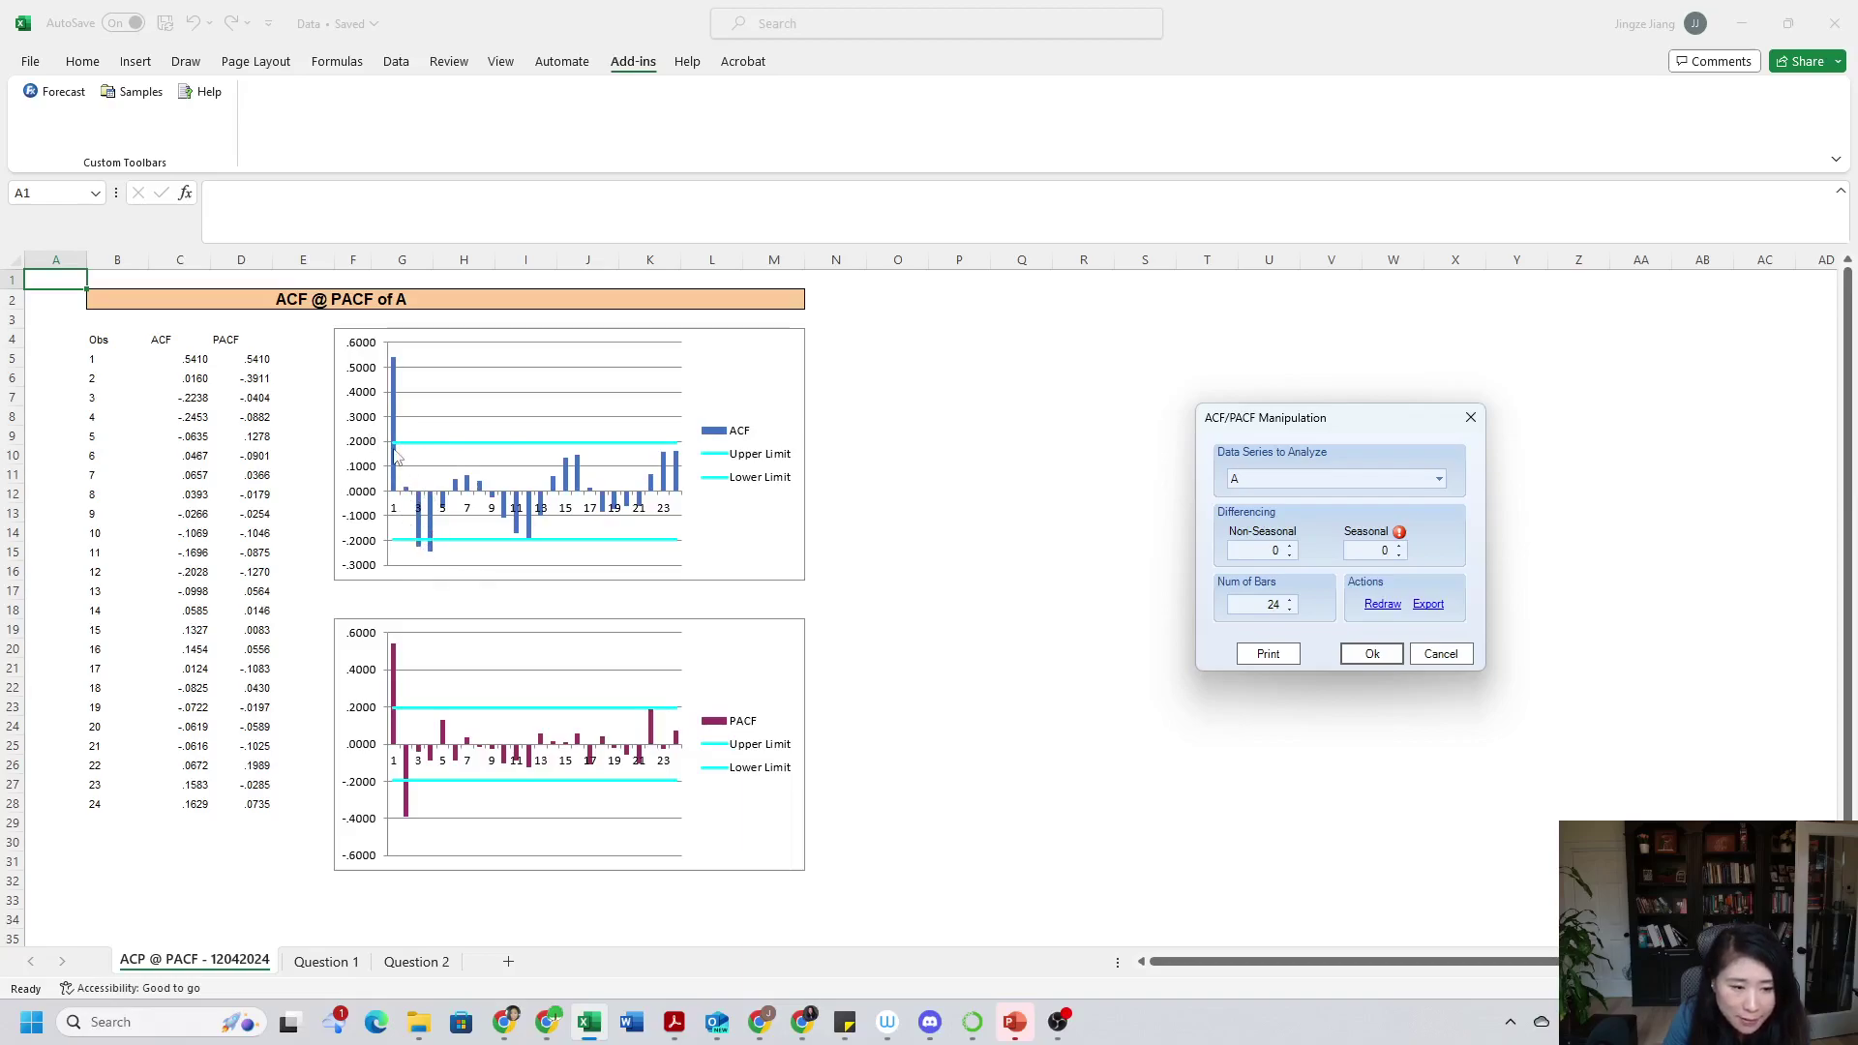
Enter the note MA(3) in cell N11 beside the ACF chart
left_click(855, 472)
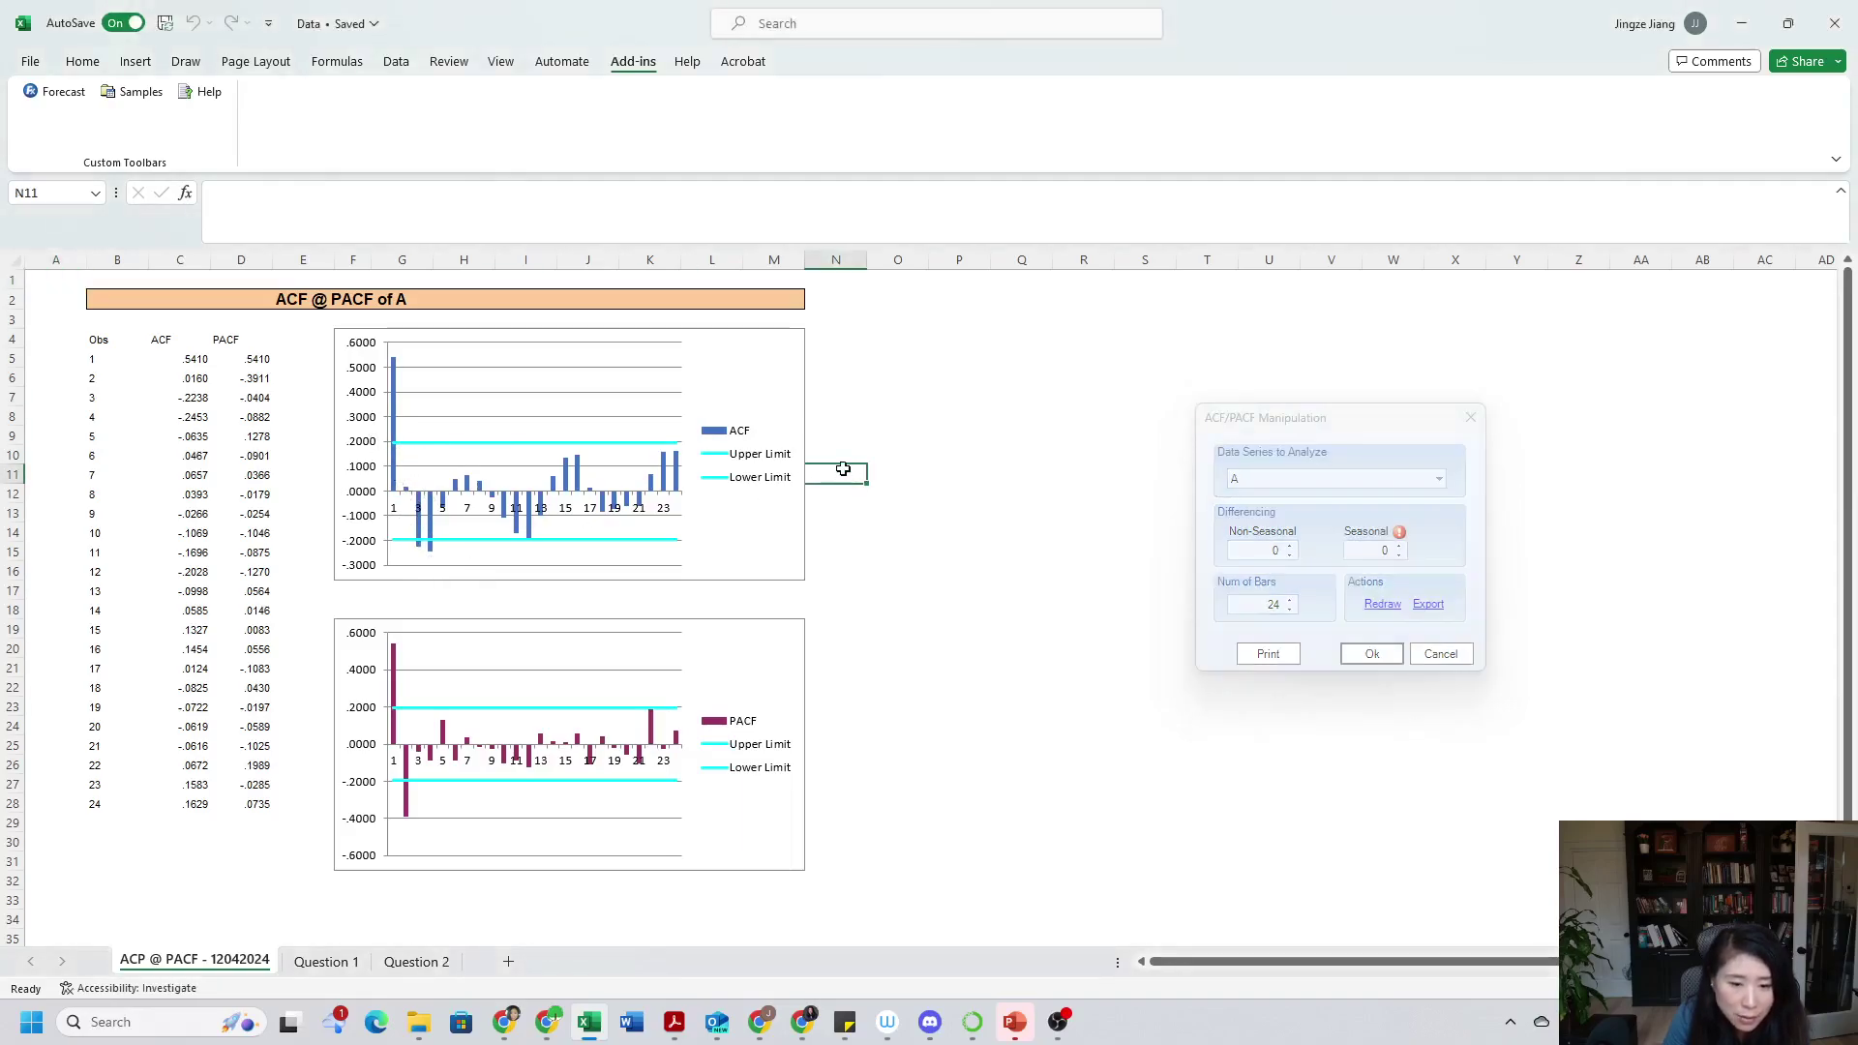
key("Caps_Lock")
type("MA")
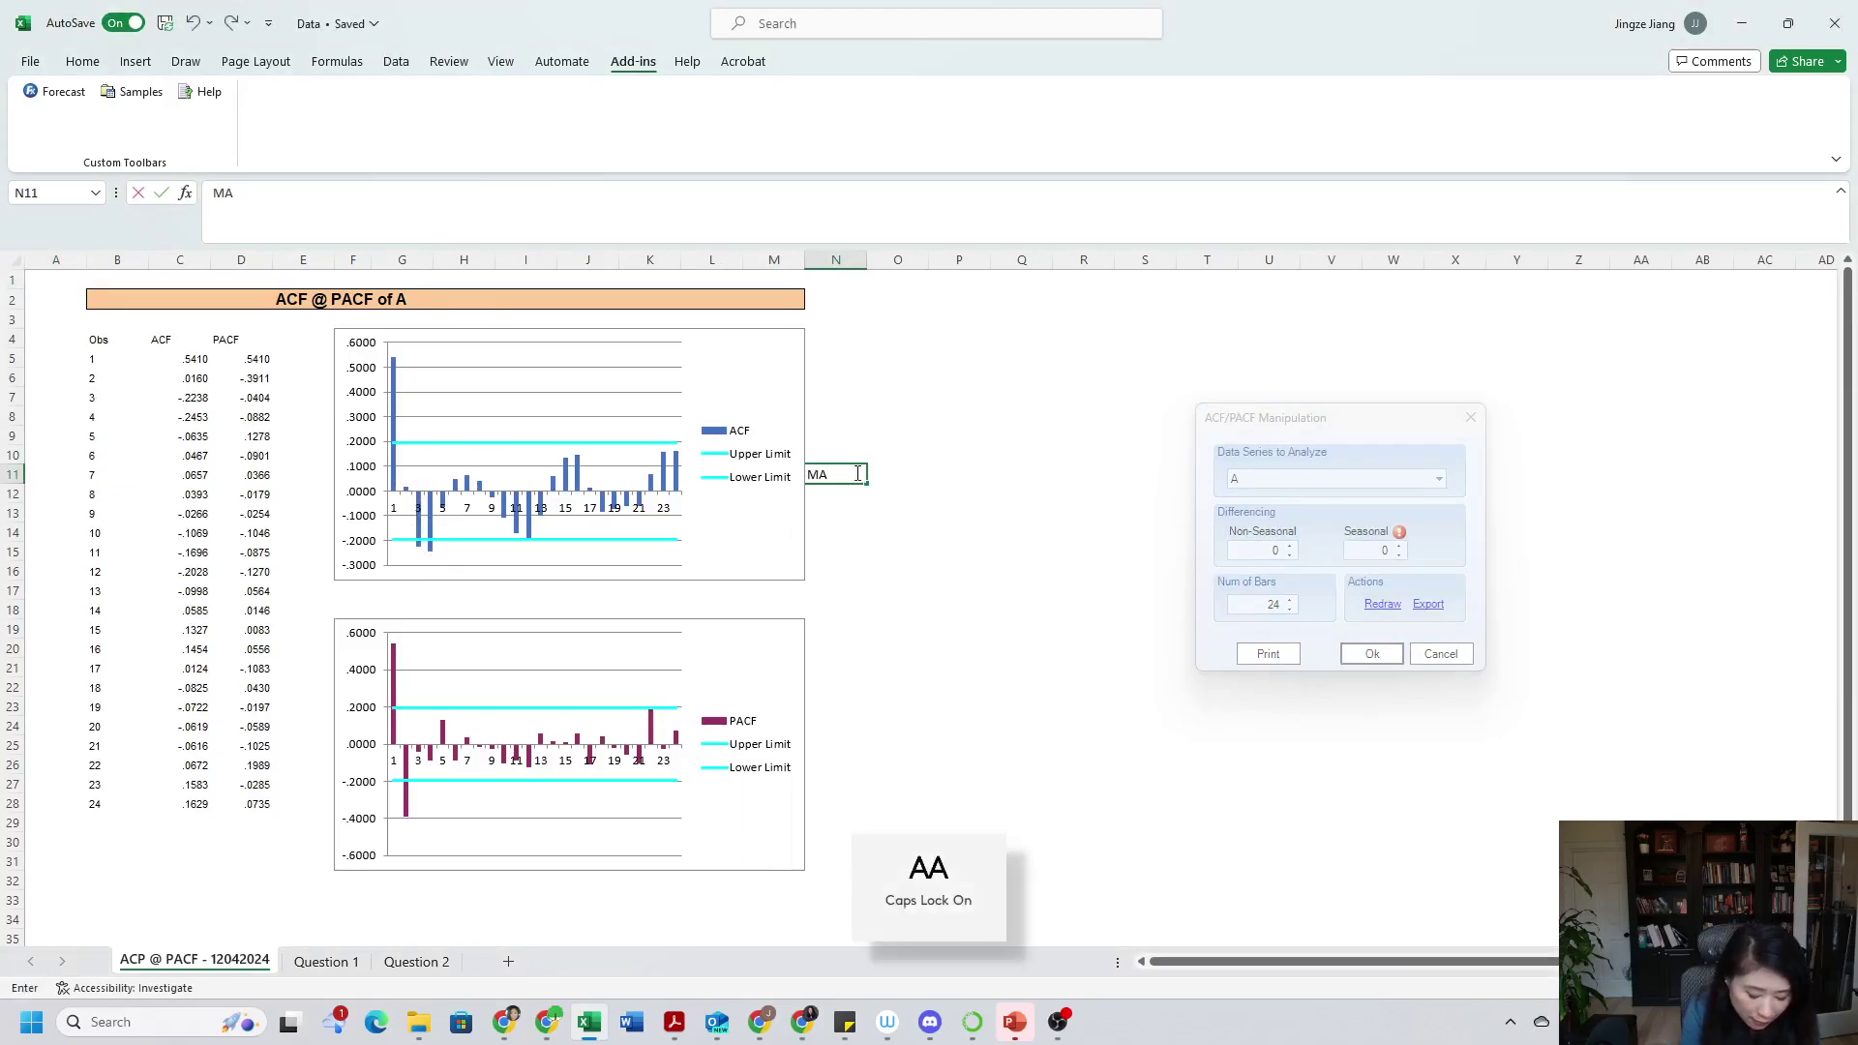
type("(2")
key("BackSpace")
type("3")
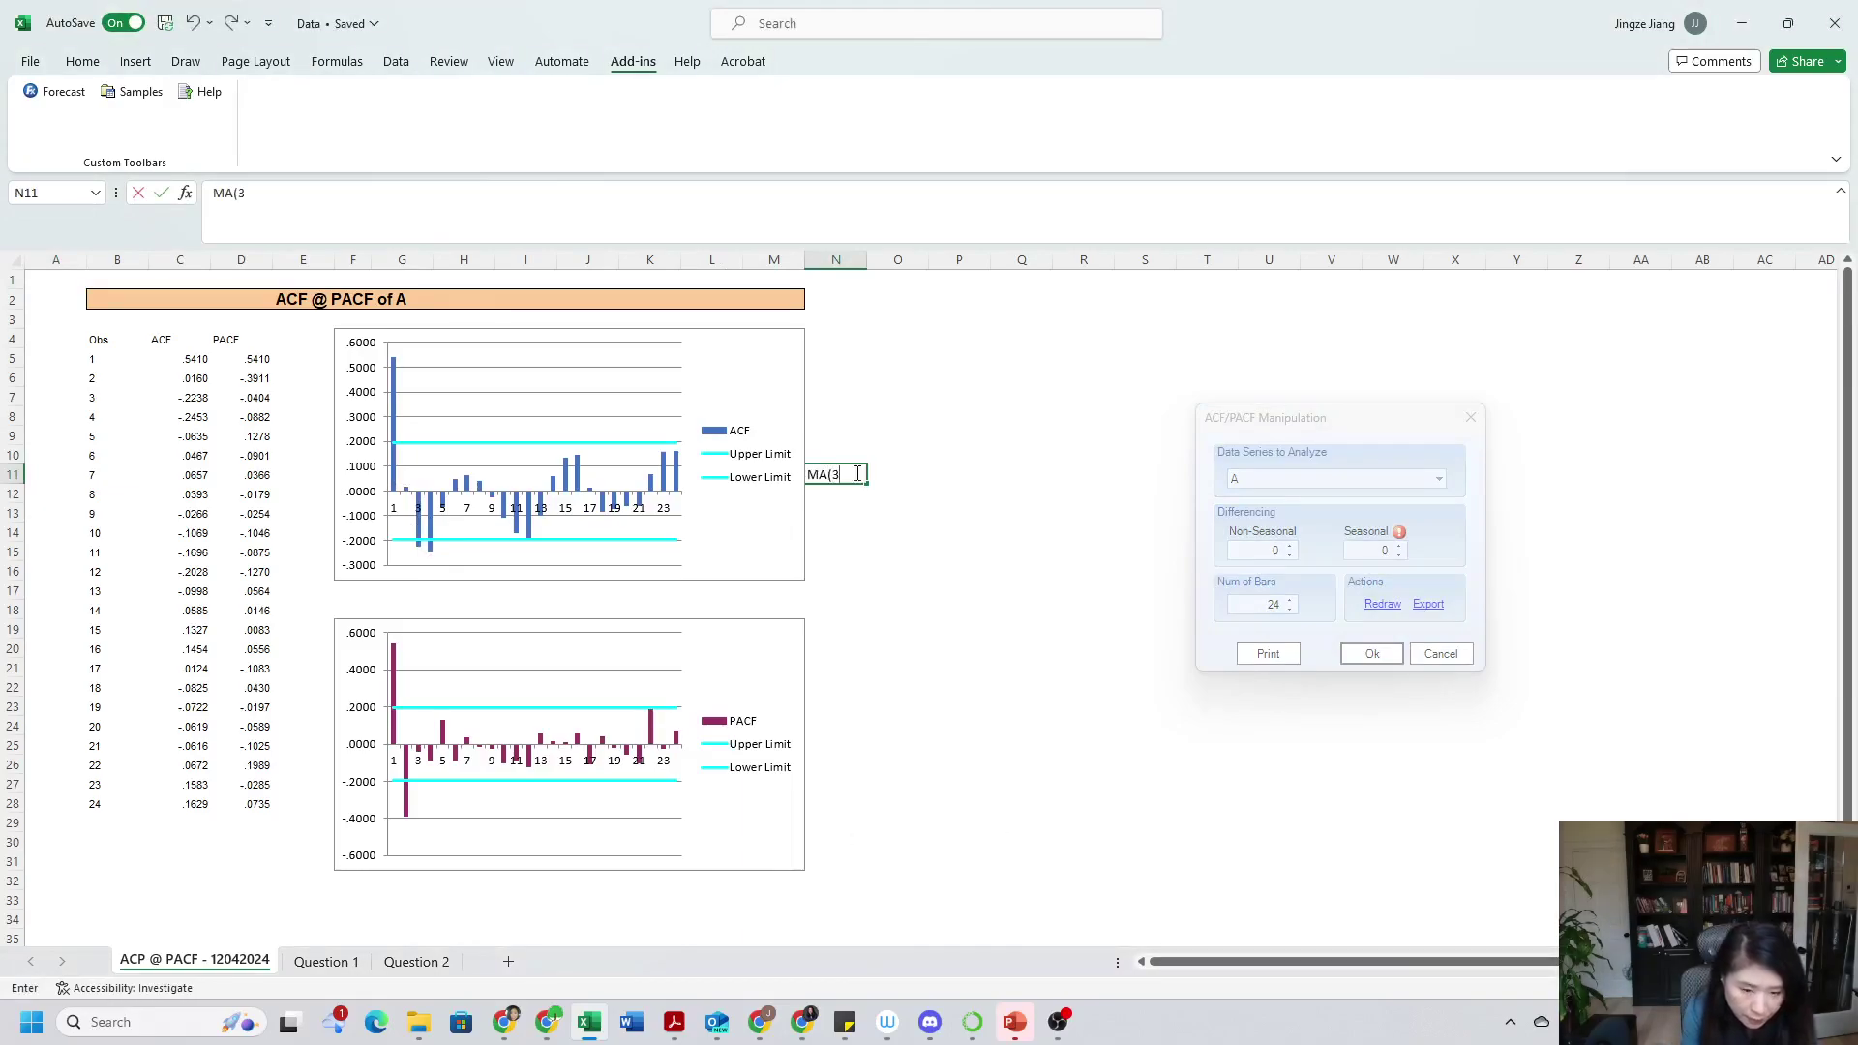
type(")")
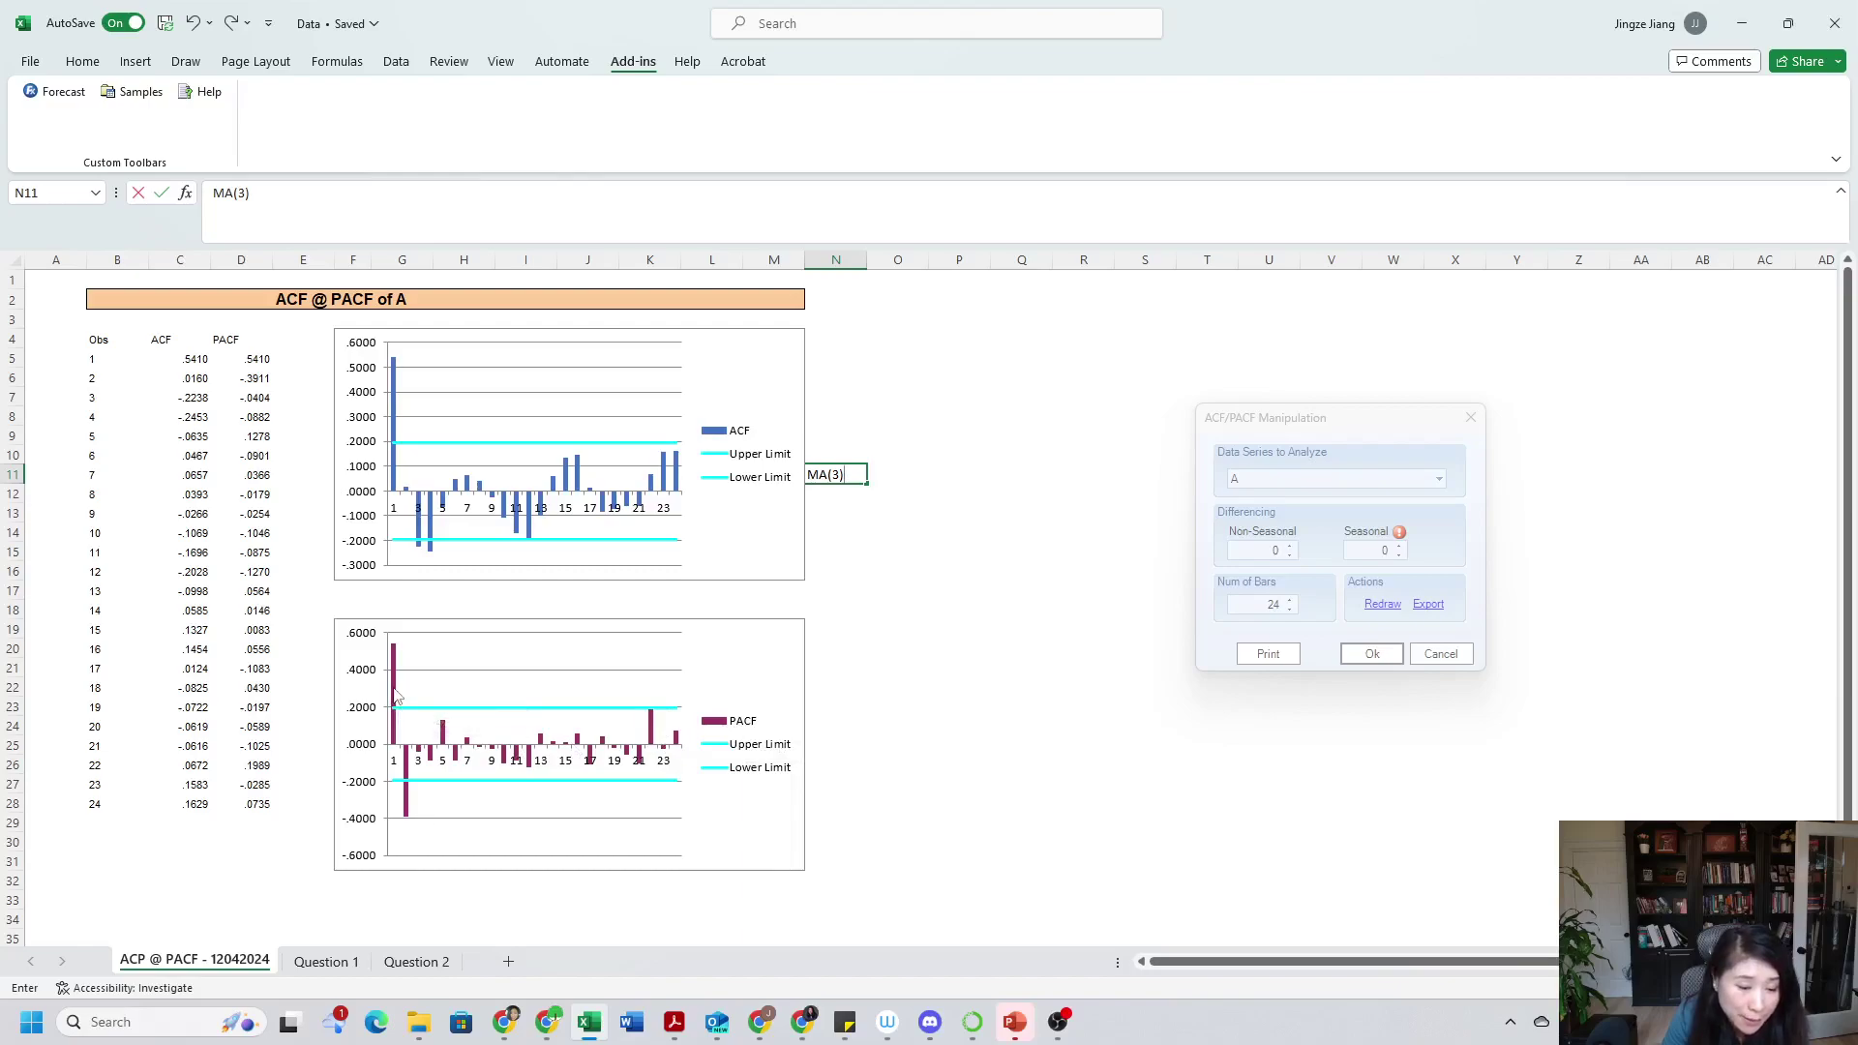
Enter the note AR(2) in cell N24 beside the PACF chart
left_click(834, 706)
left_click(834, 724)
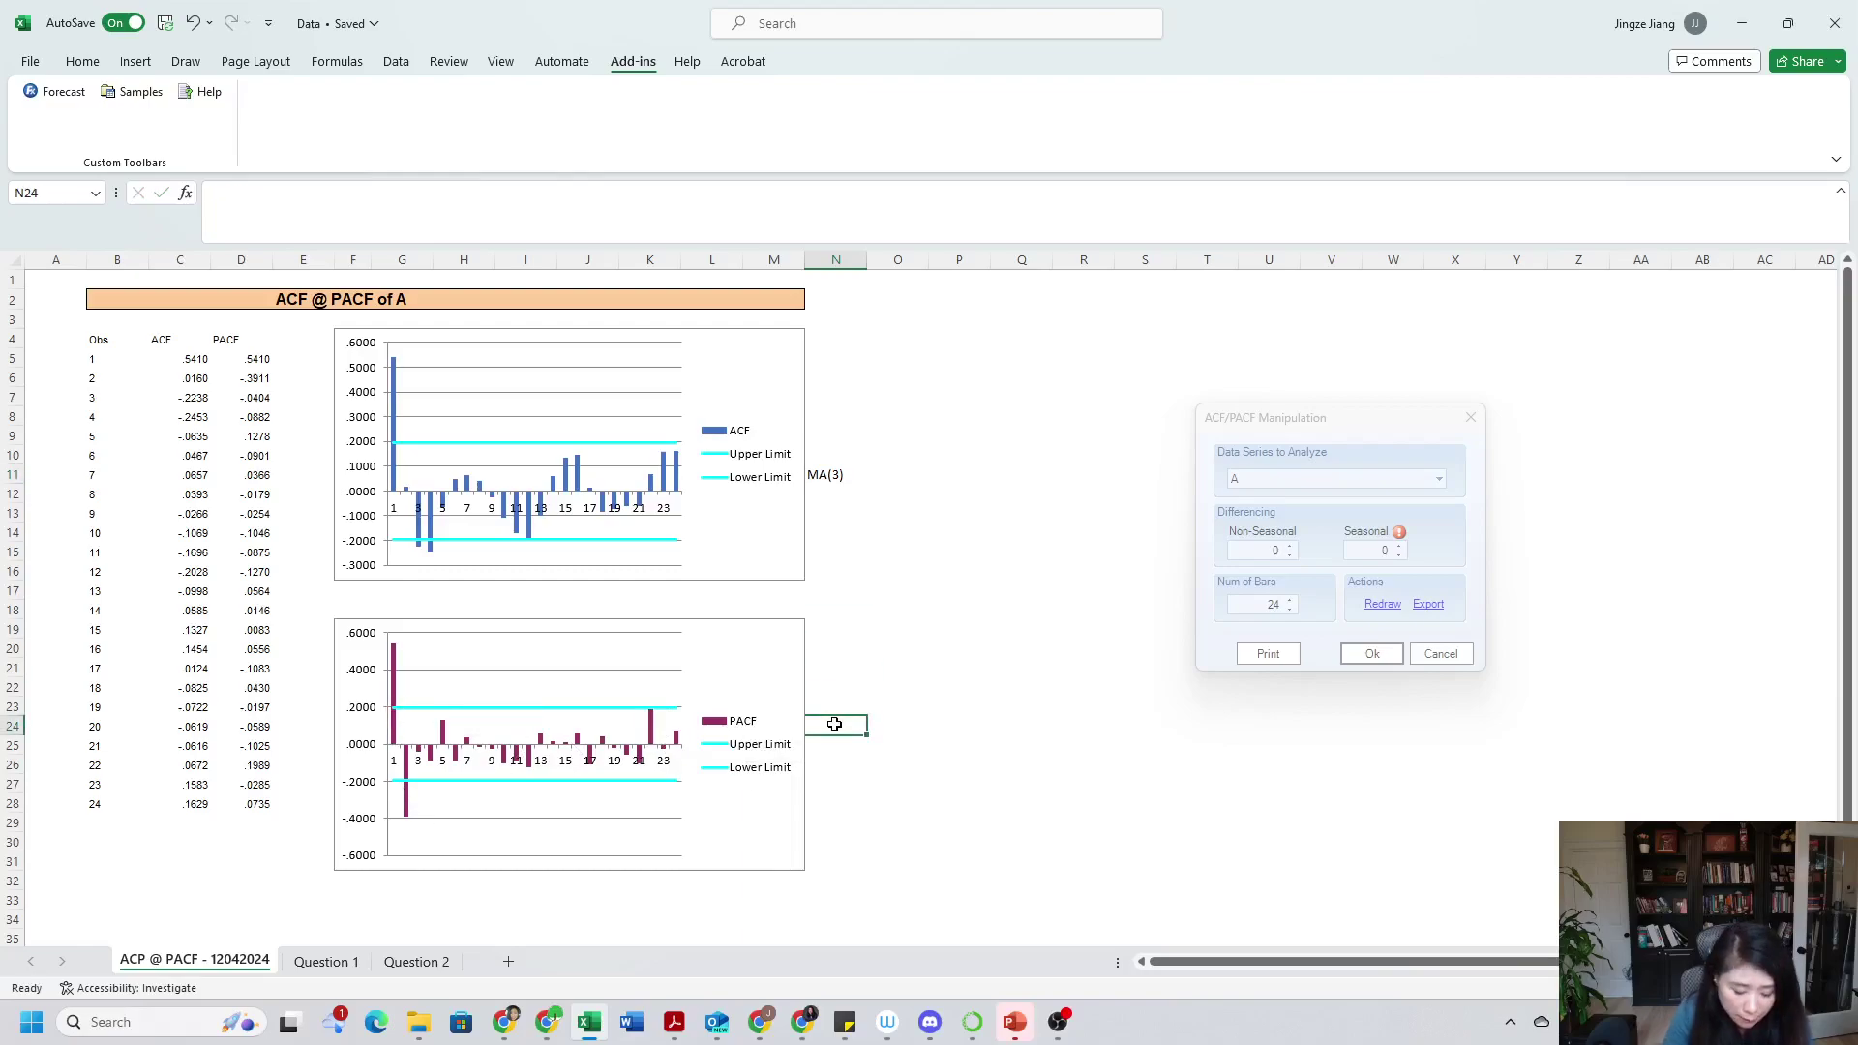
type("AR(2)")
left_click(847, 630)
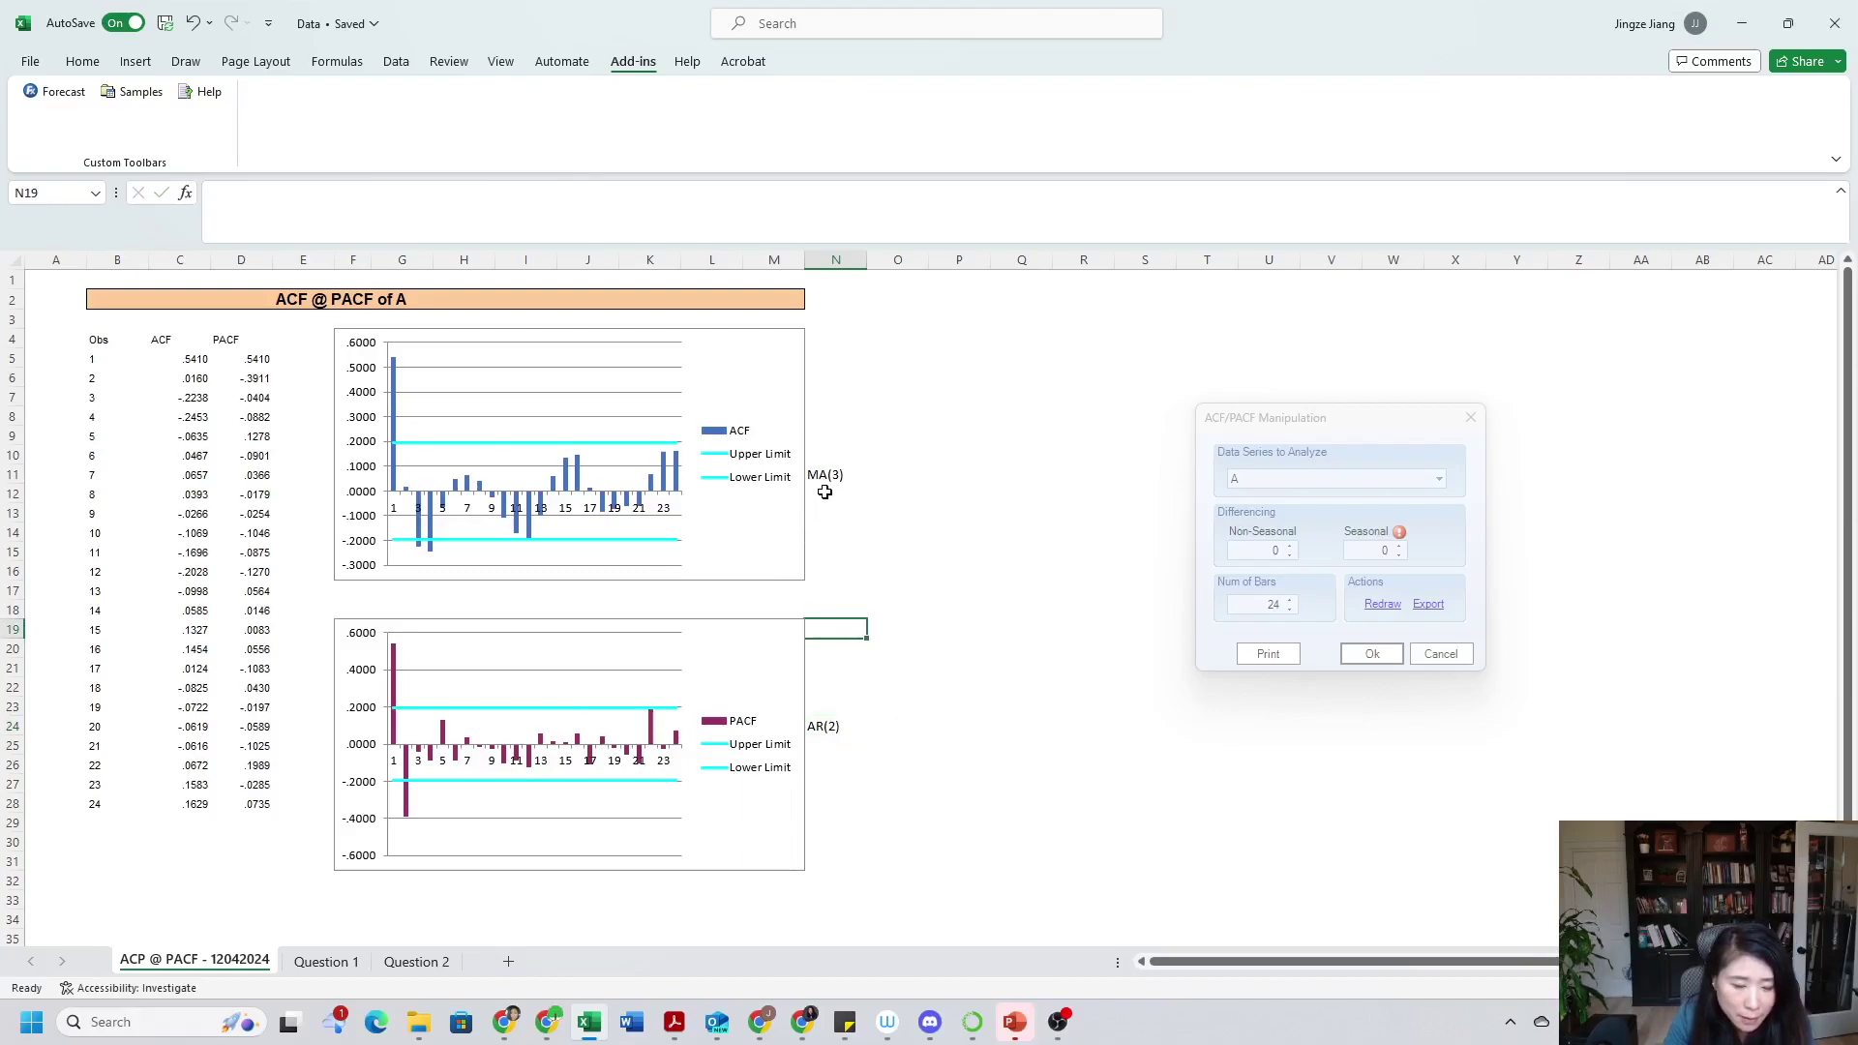
Enter the combined model ARIMA(2,0,3) in cell O14
left_click(921, 533)
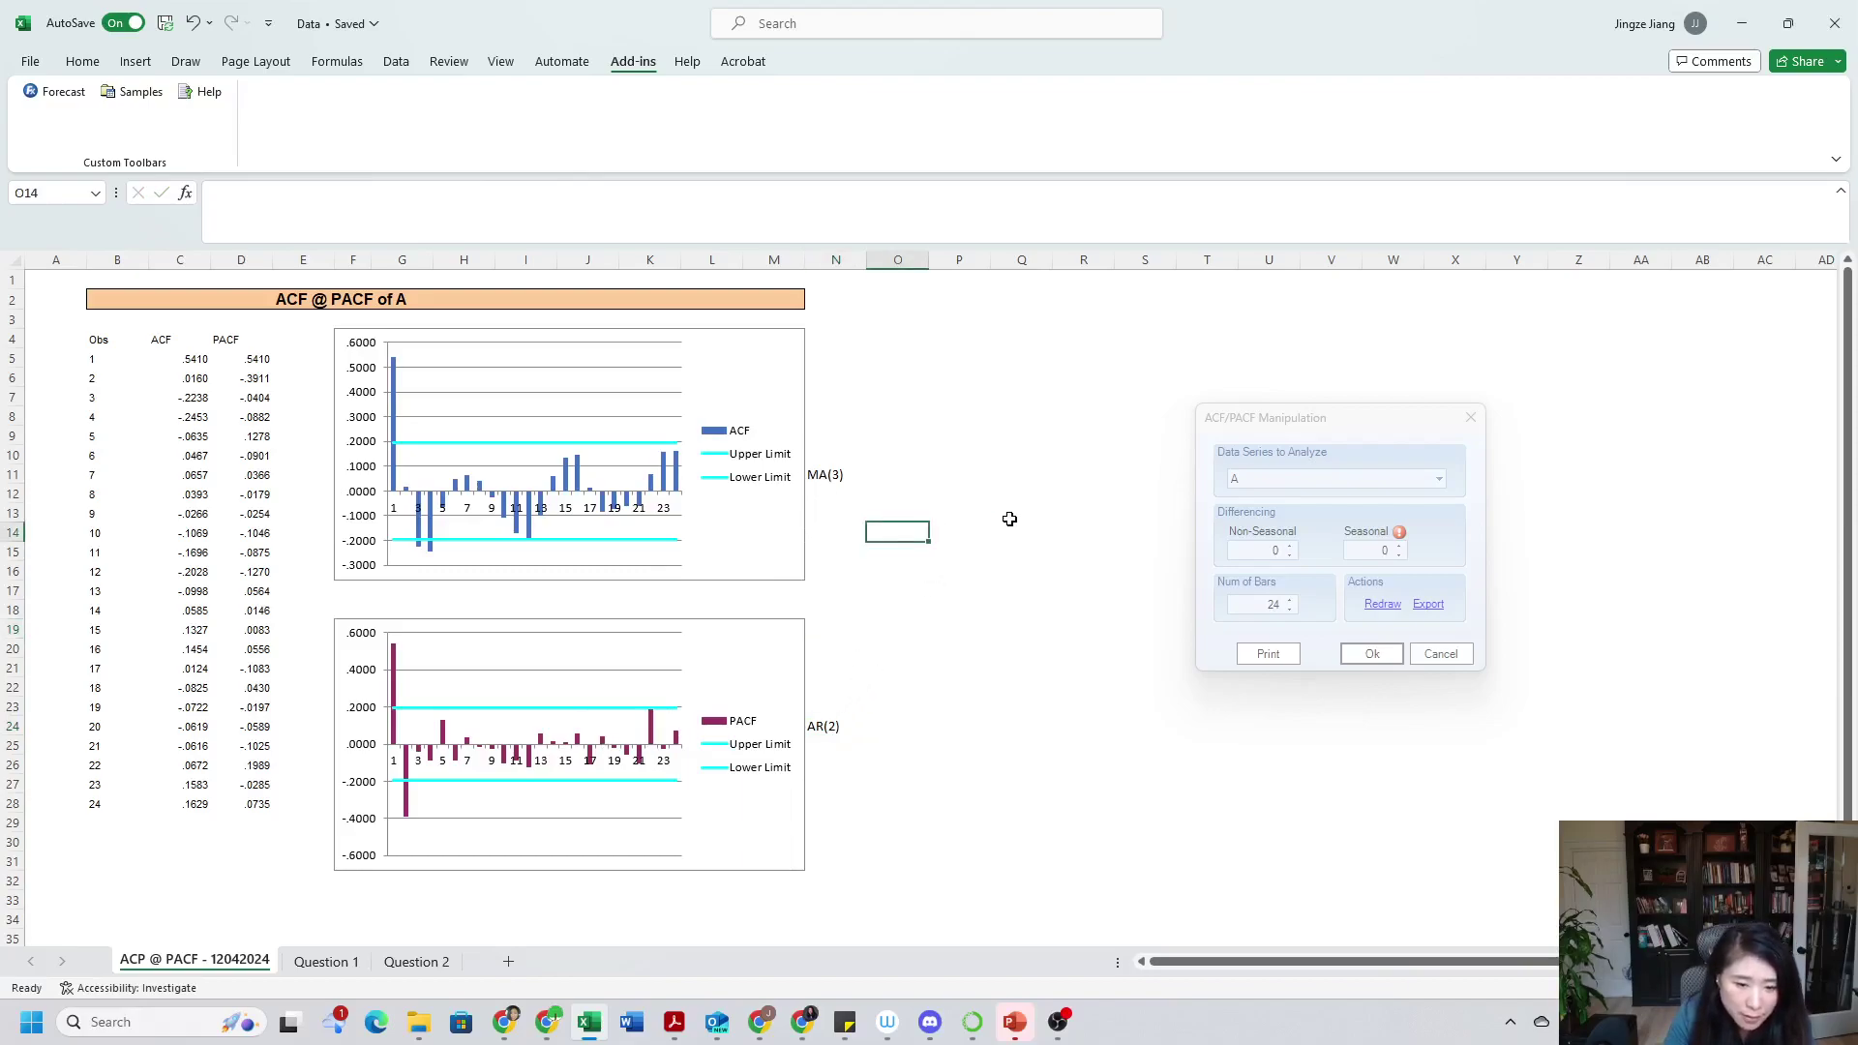
type("ARIMA(2")
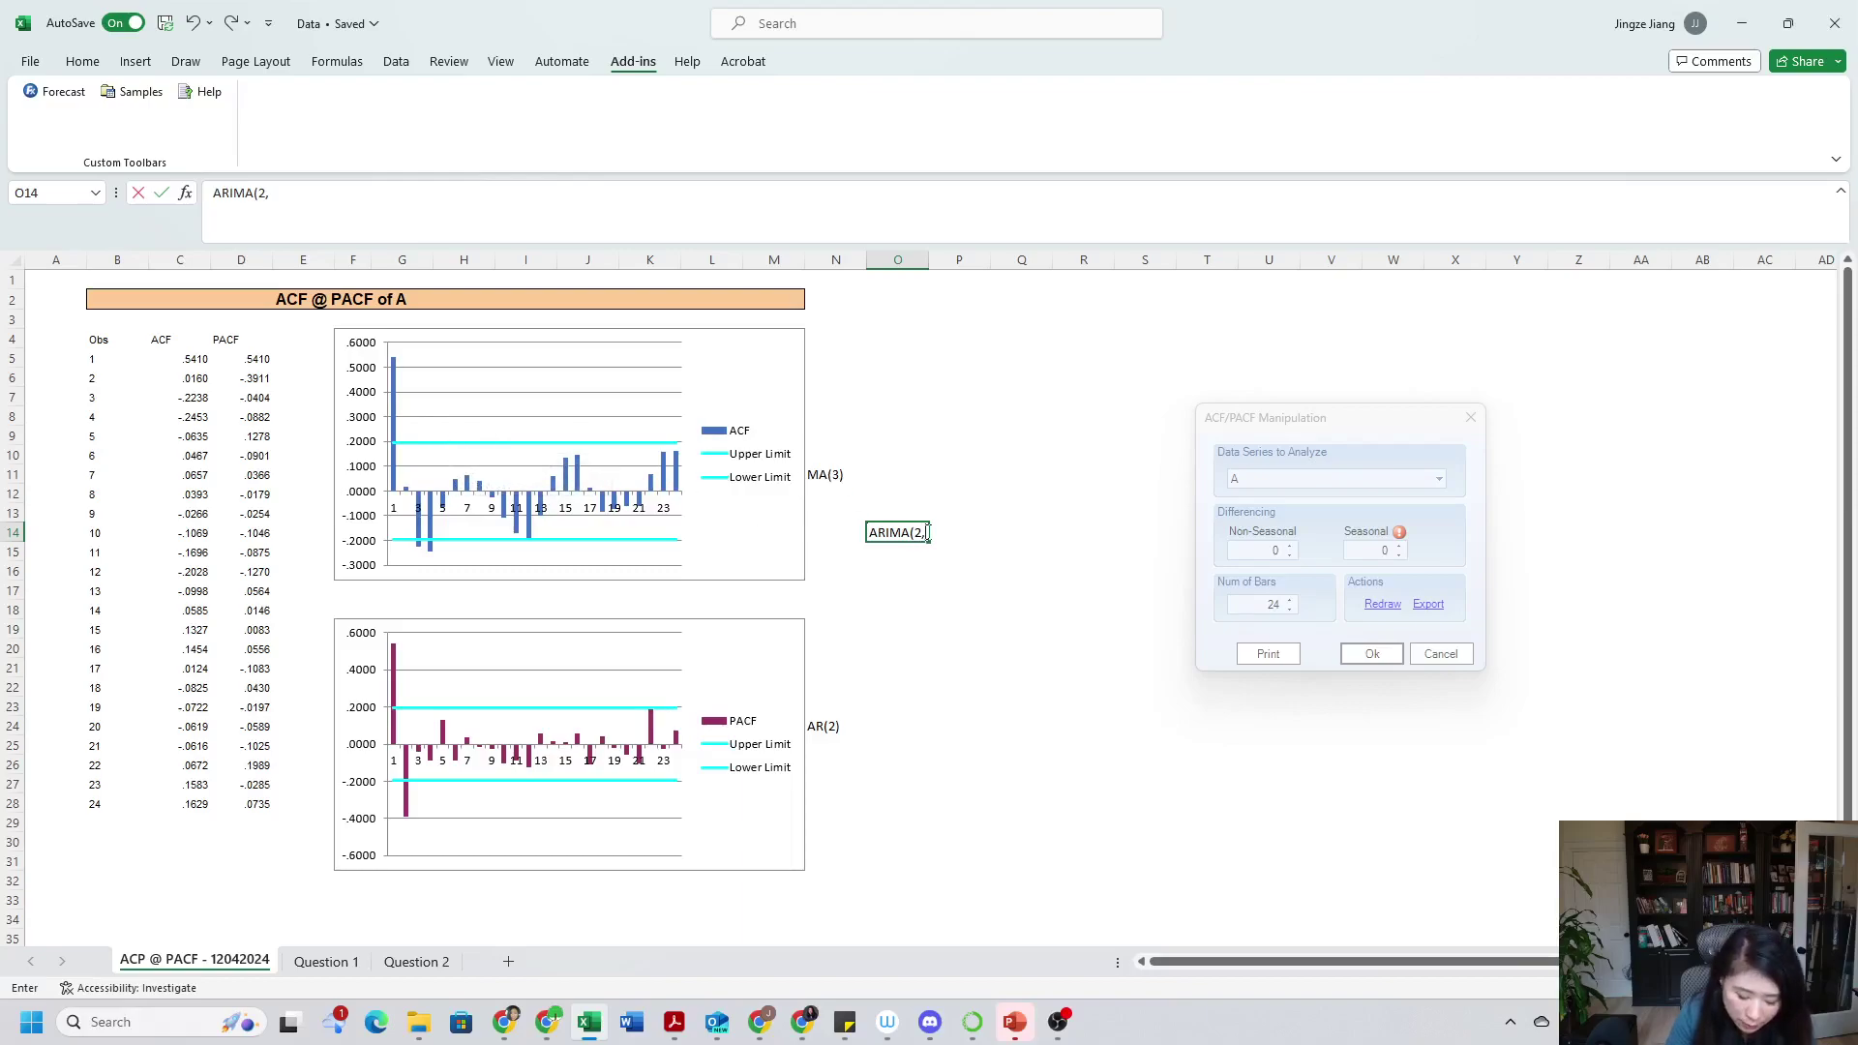
type(",")
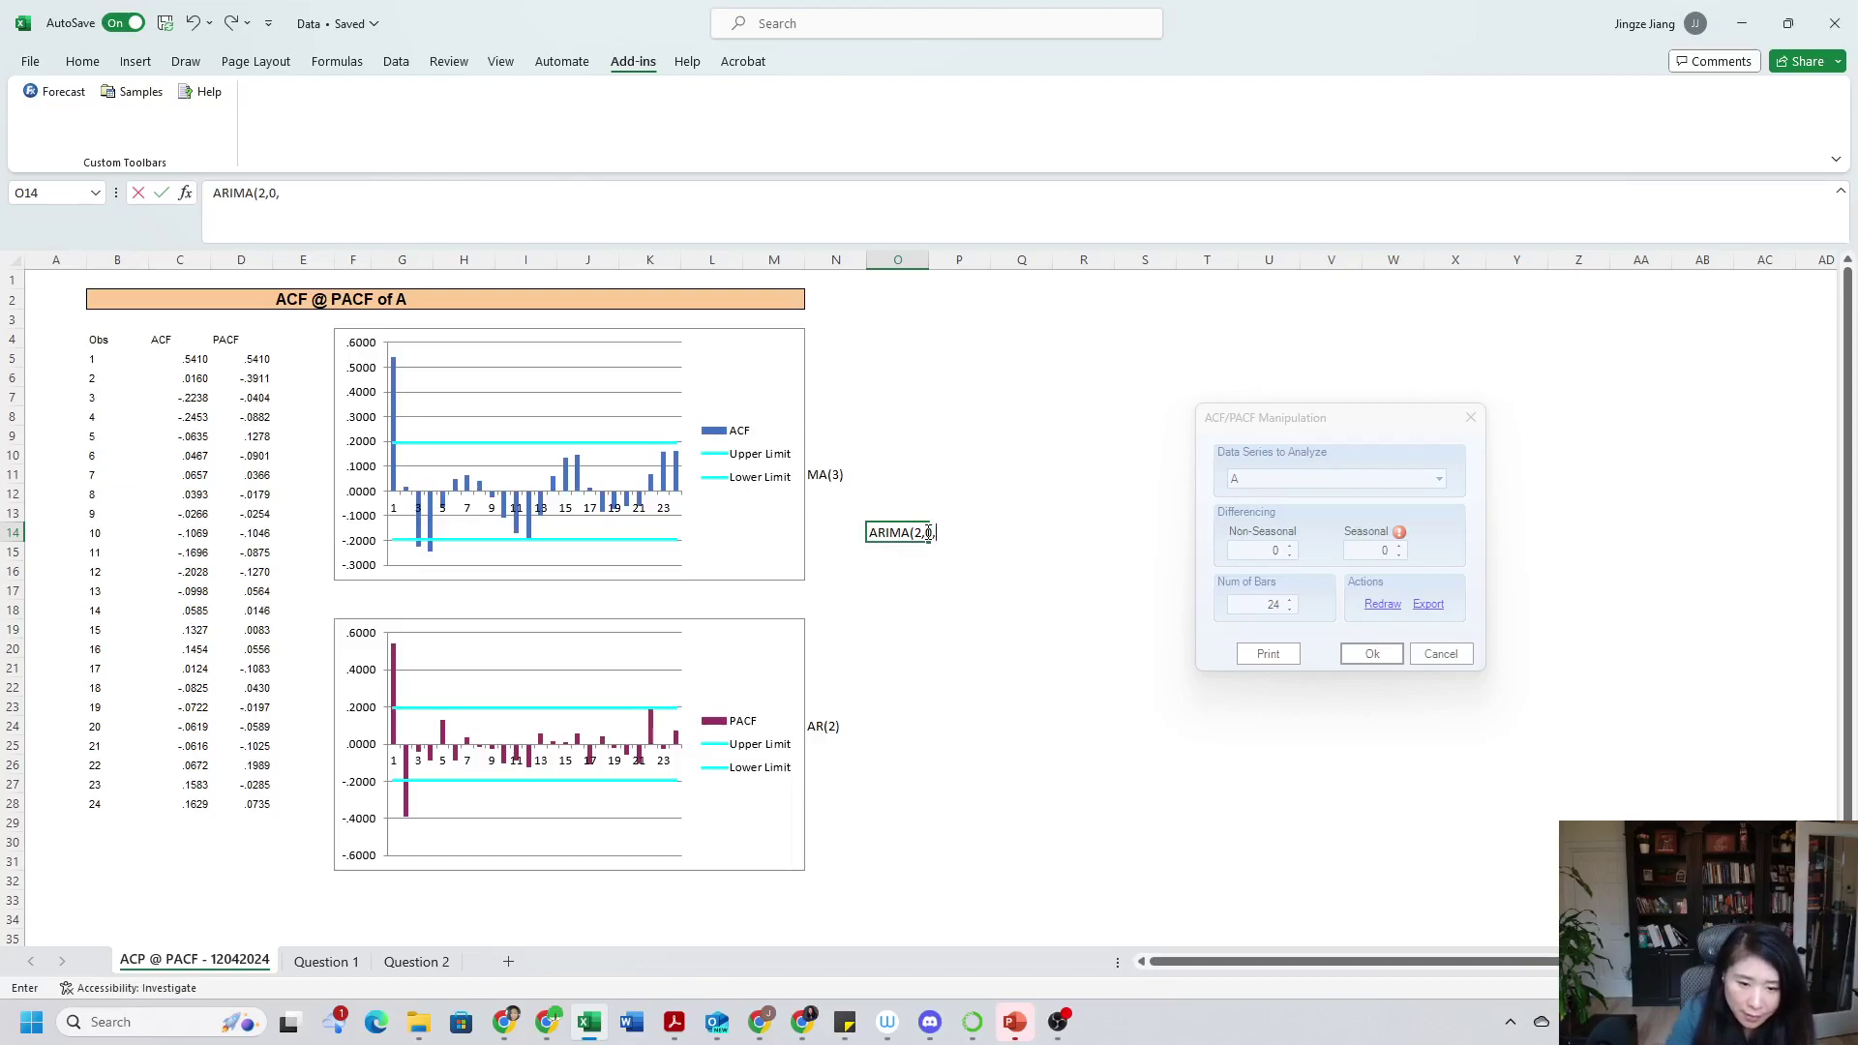
type("3)")
key("Return")
left_click(900, 605)
left_click(887, 532)
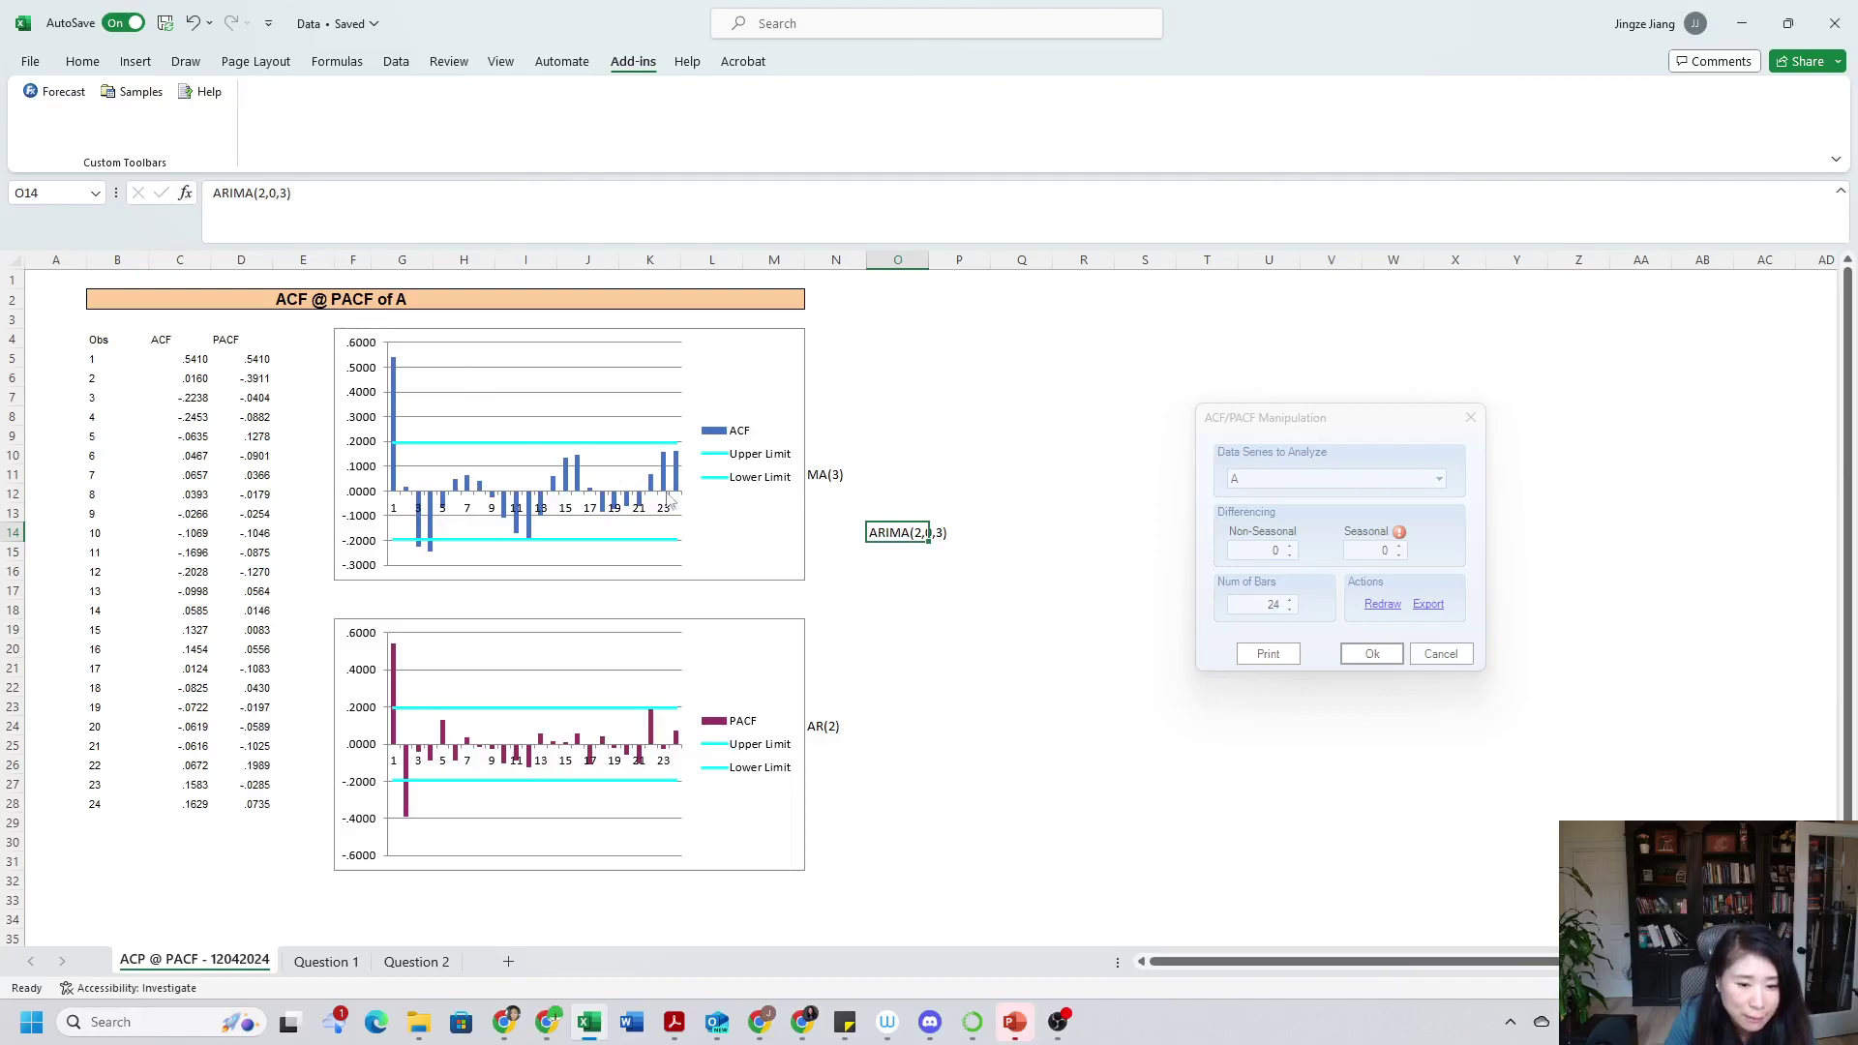
Select the ACF and PACF values for observations 1 to 24 in B5:D28 for review
left_click(1062, 586)
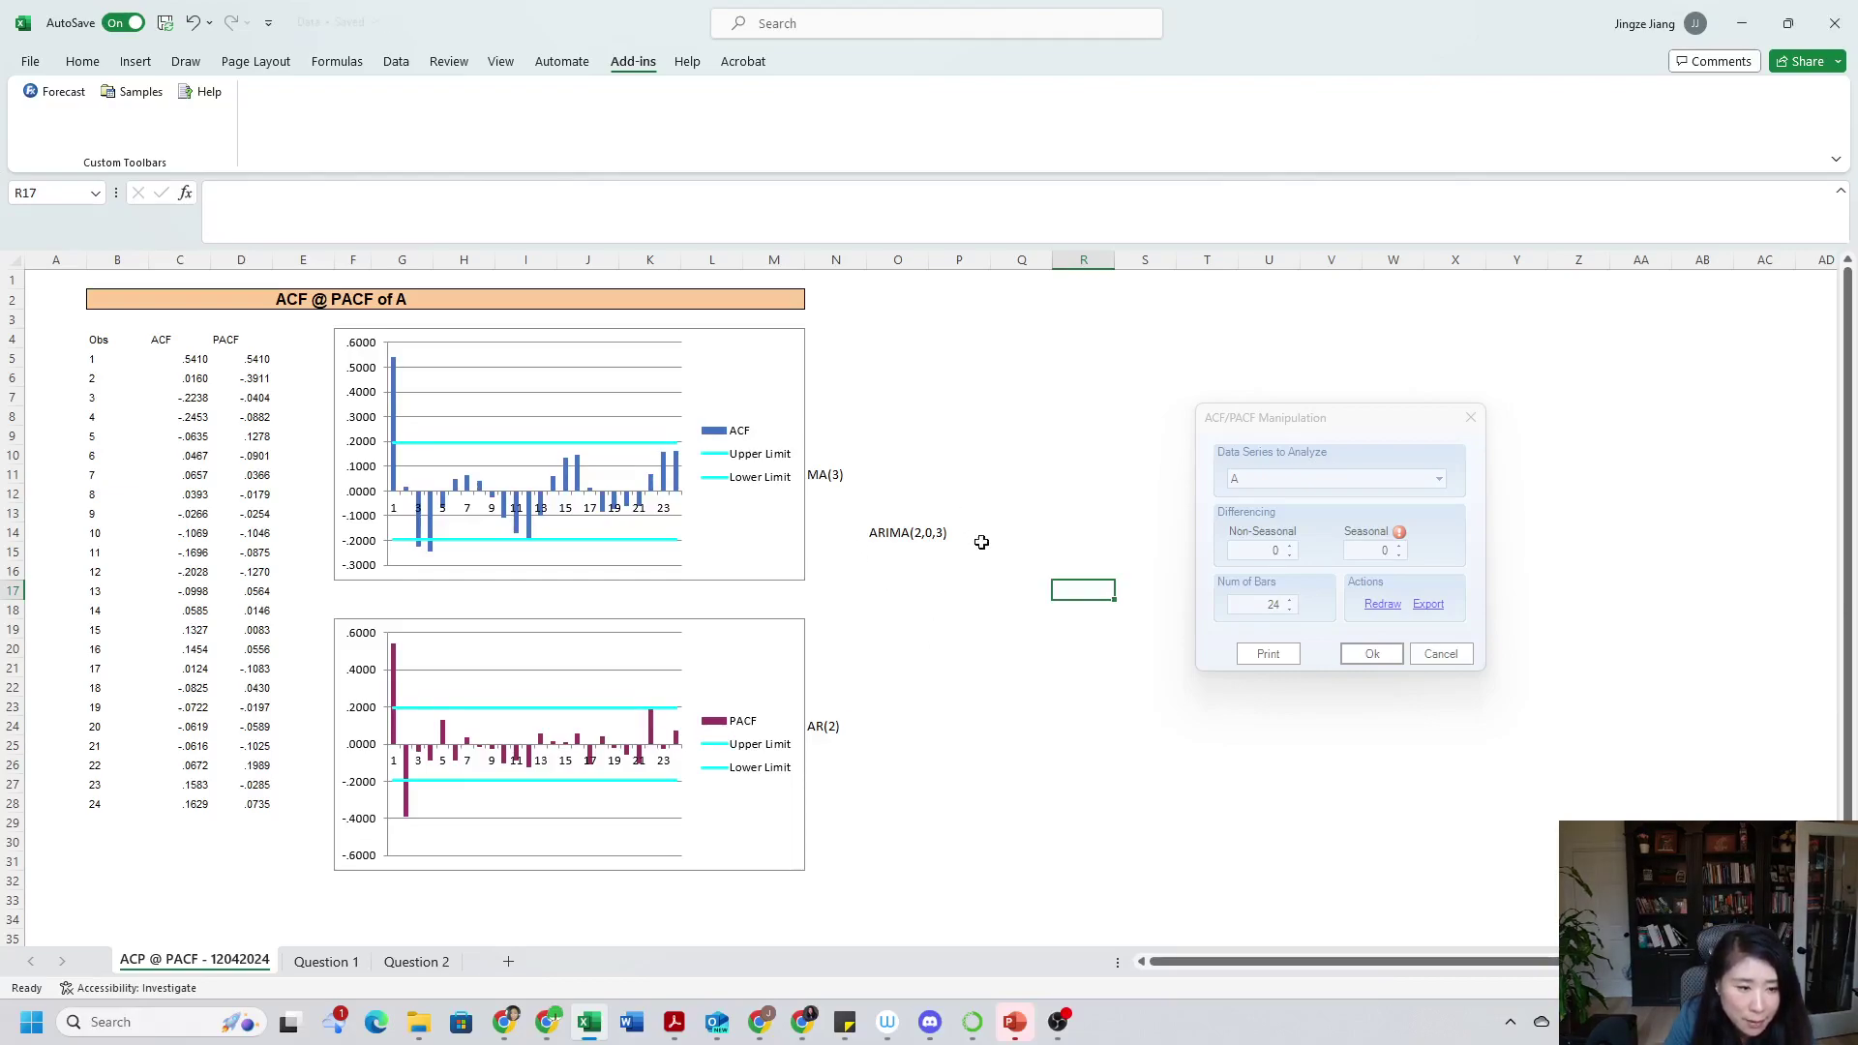
left_click(888, 532)
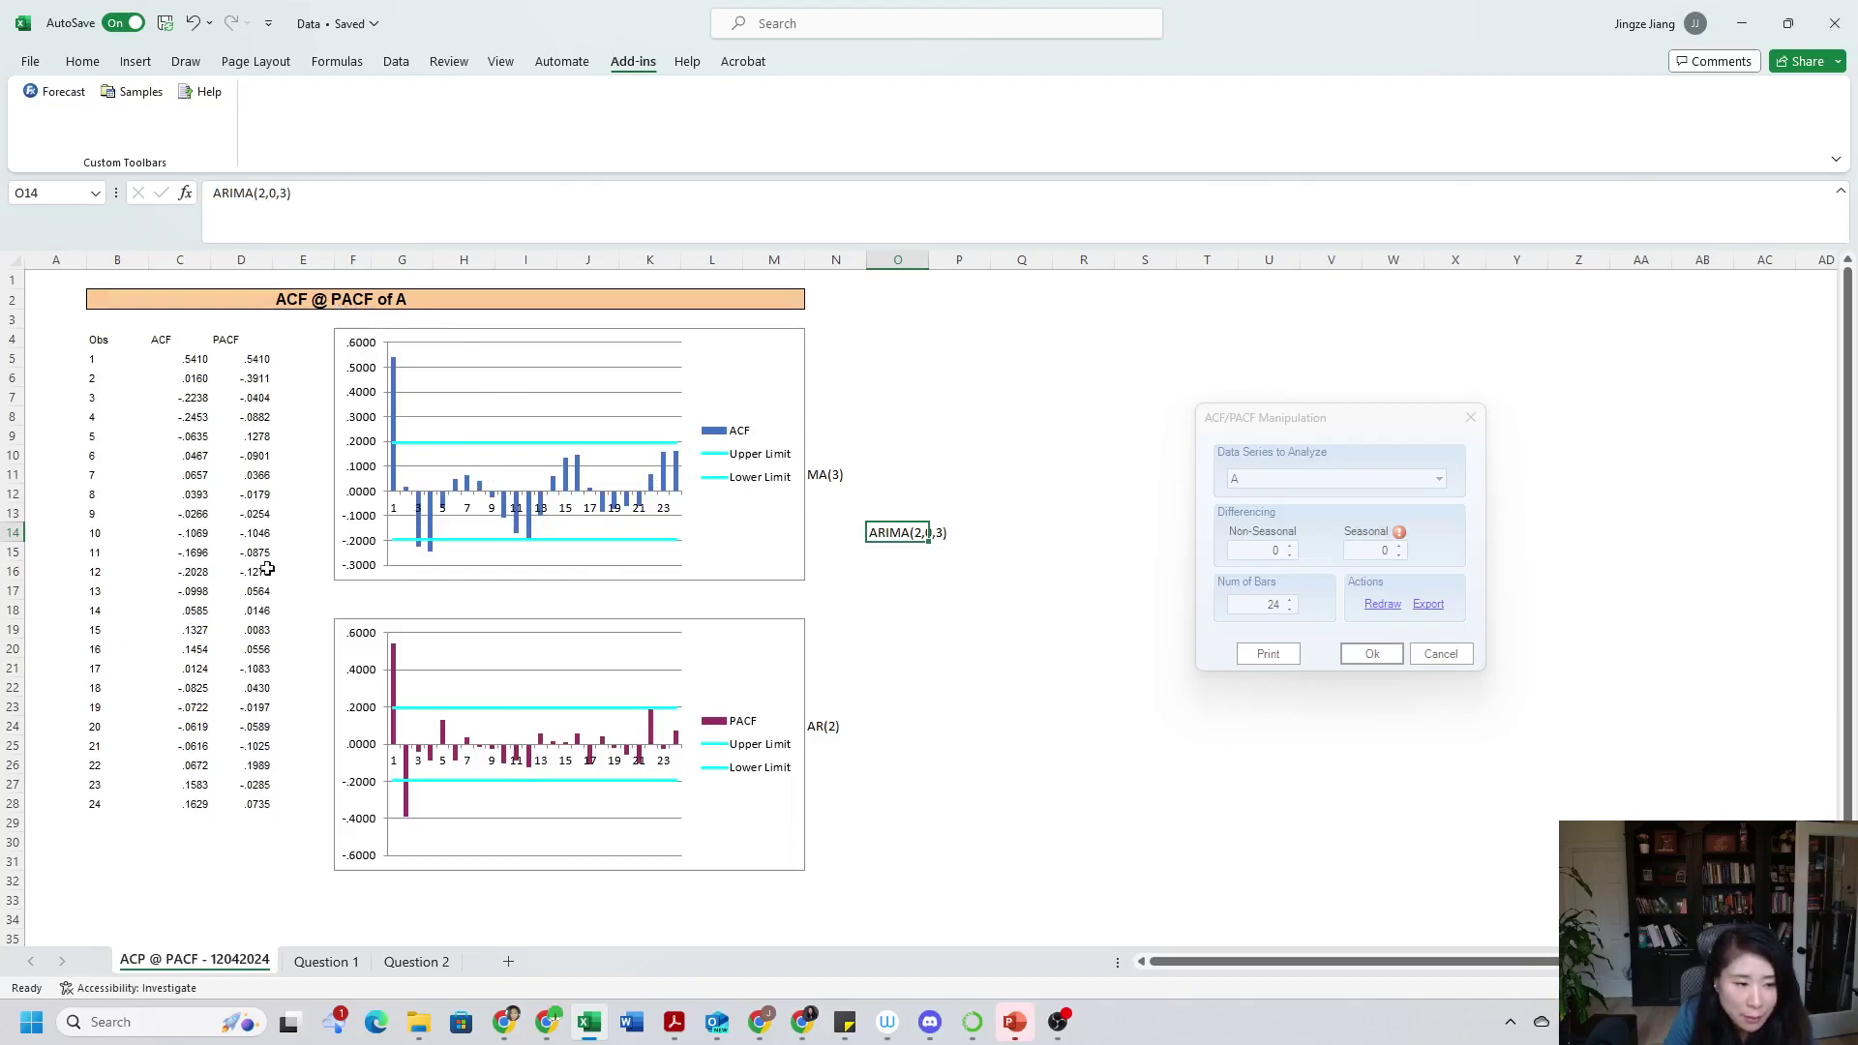
left_click_drag(108, 360, 250, 803)
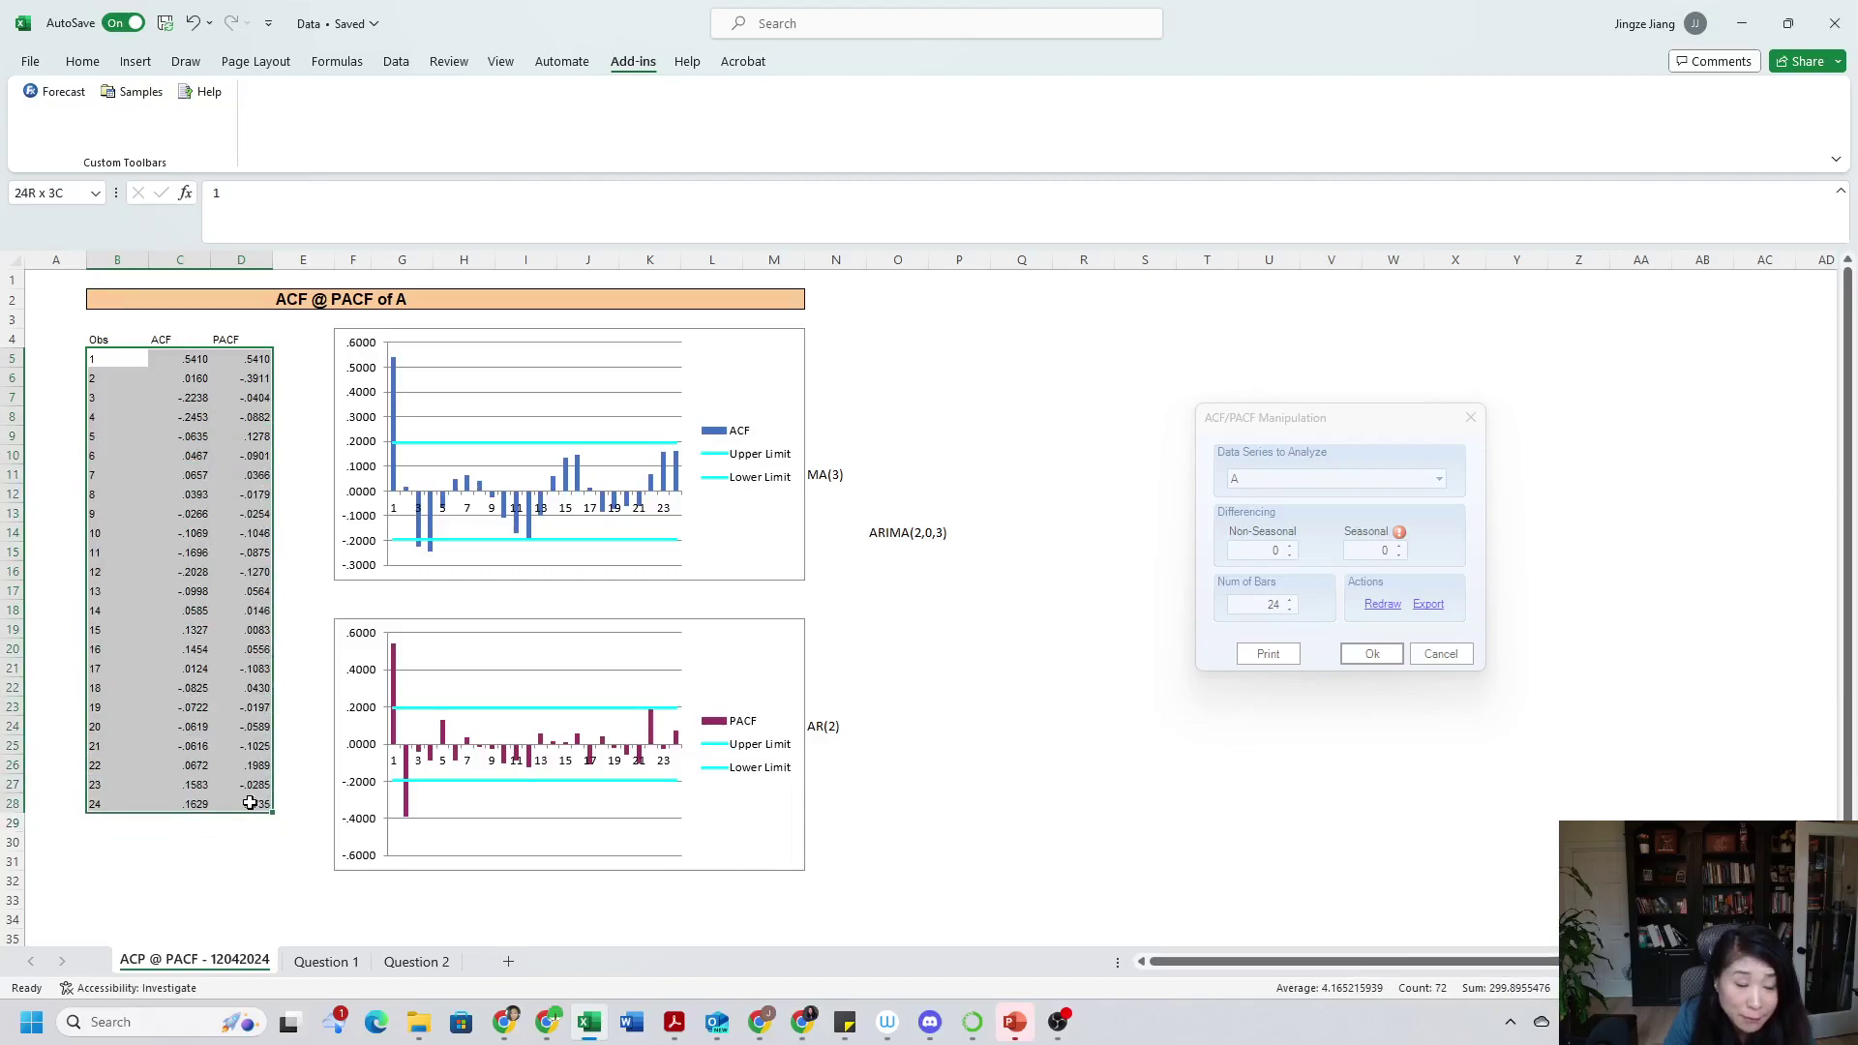
left_click_drag(250, 804, 250, 803)
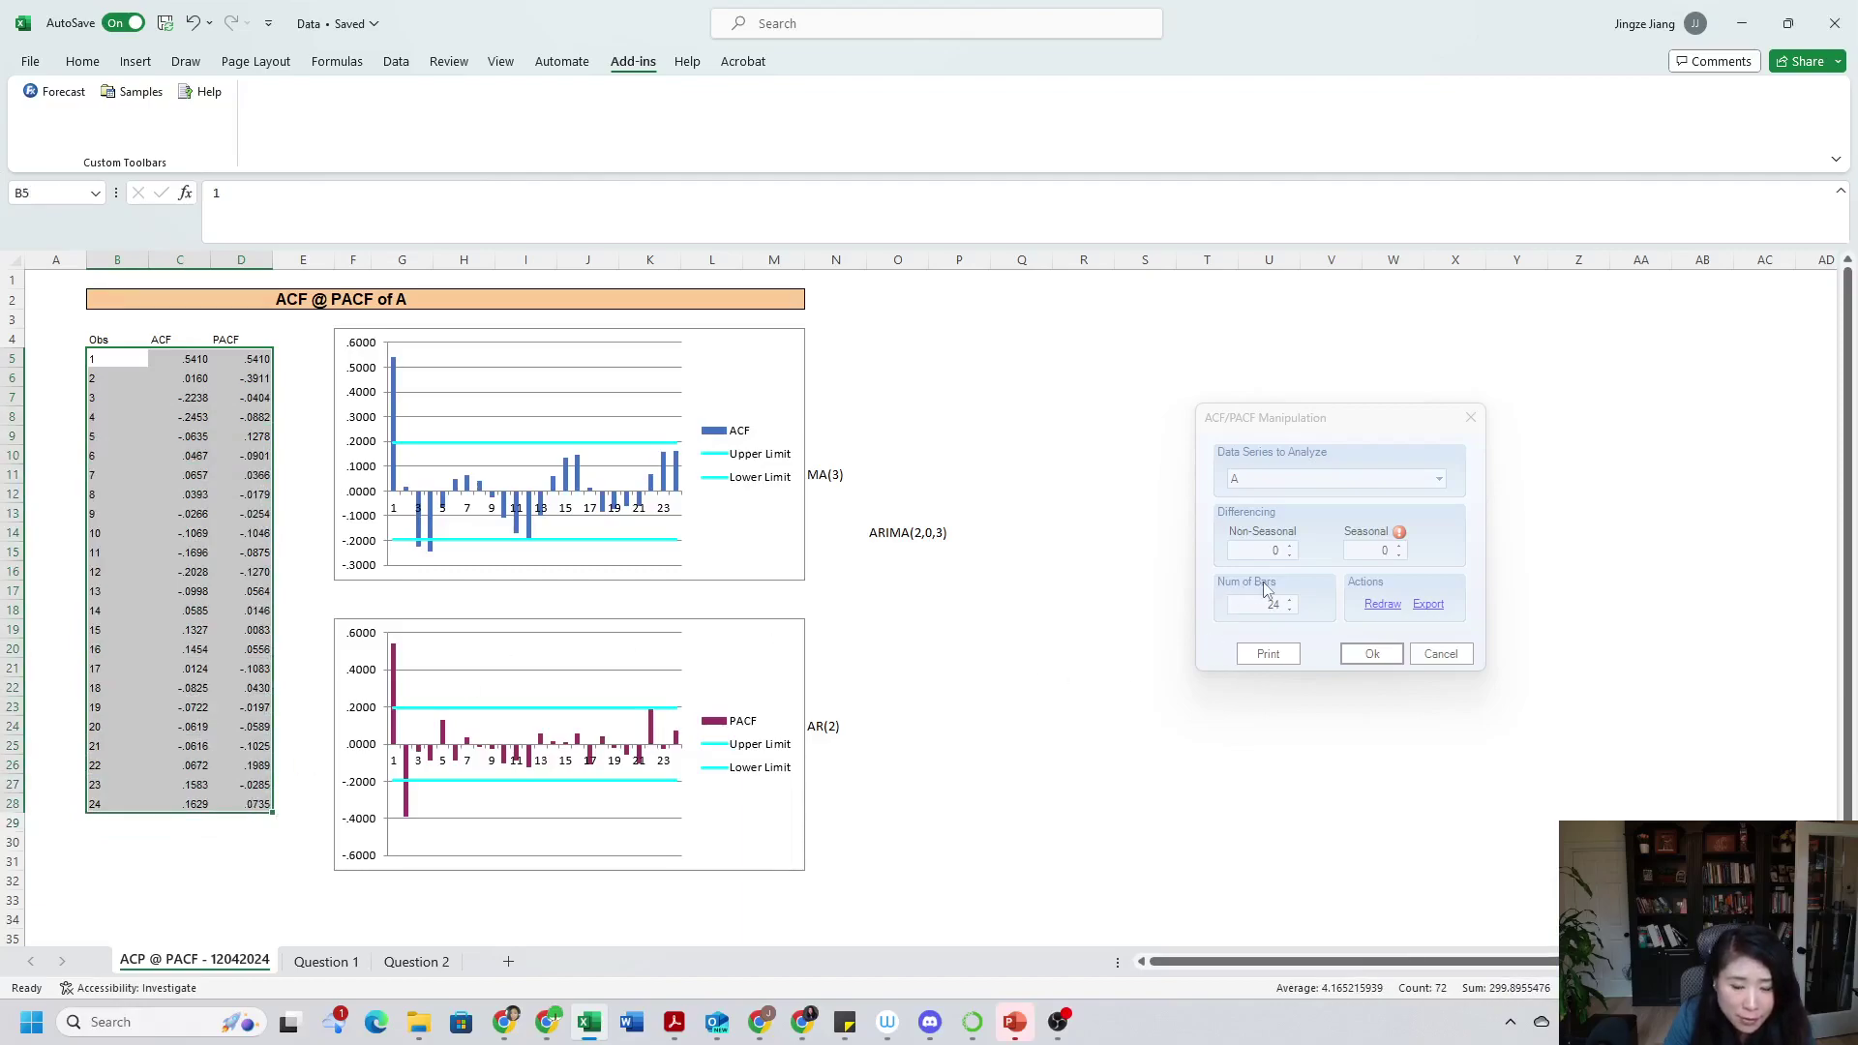